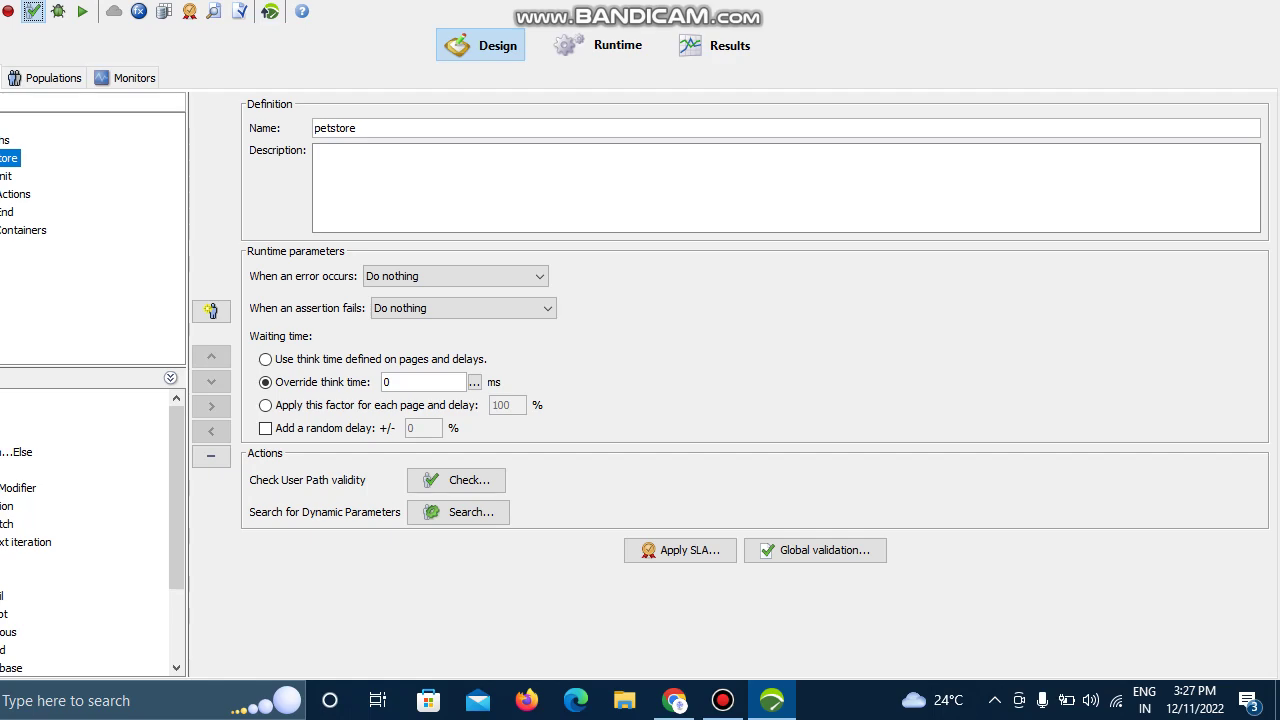
- Open the validity check for the petstore User Path and set cache handling to New user in its advanced parameters
left_click(33, 11)
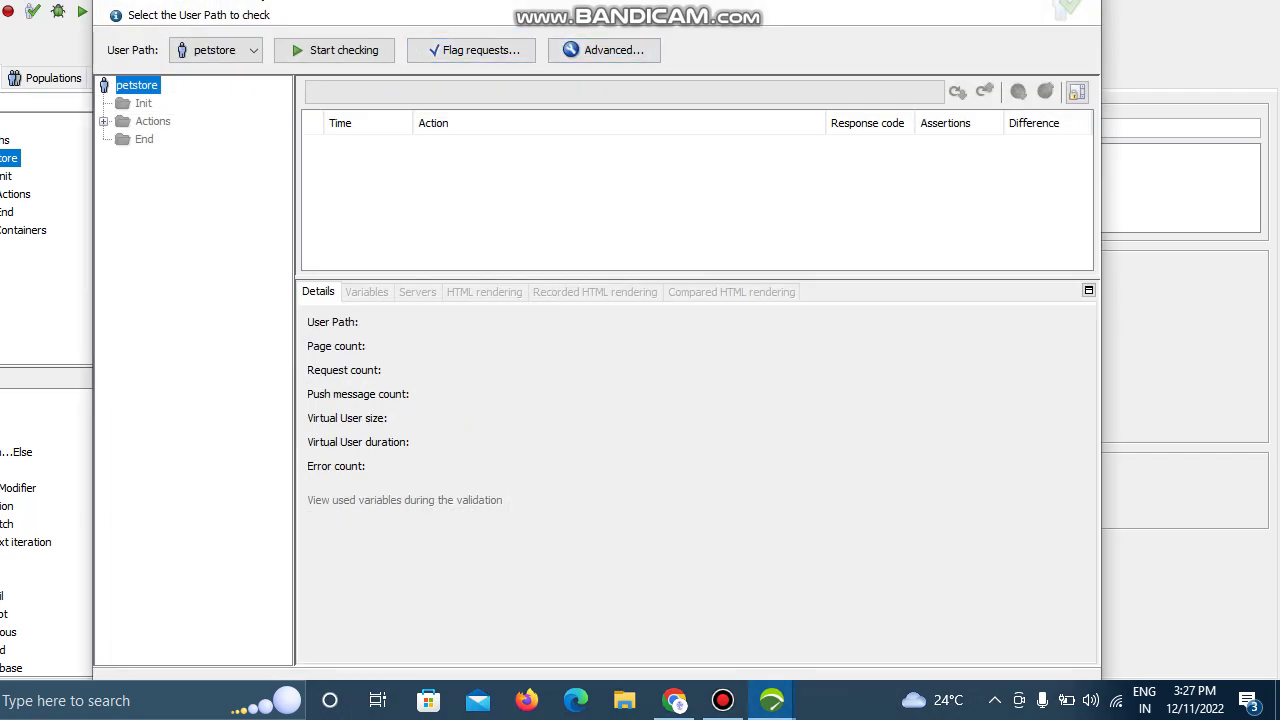
left_click(604, 50)
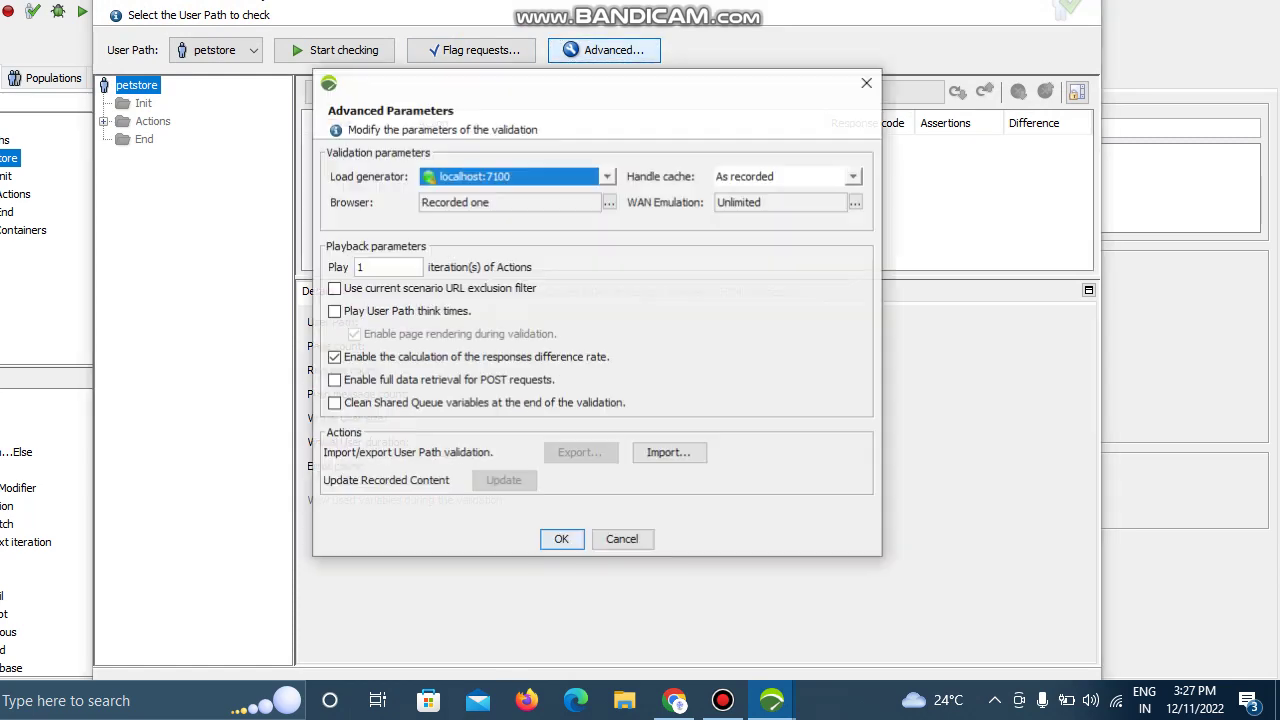
left_click(853, 176)
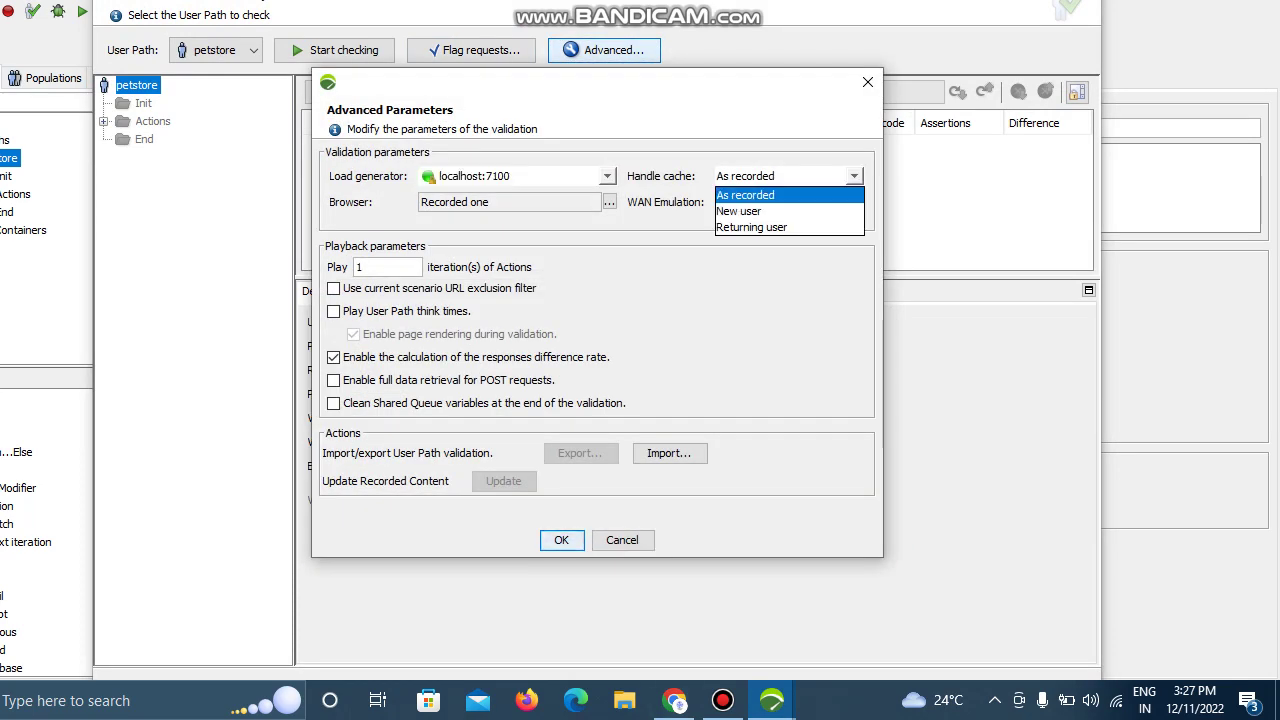
left_click(739, 211)
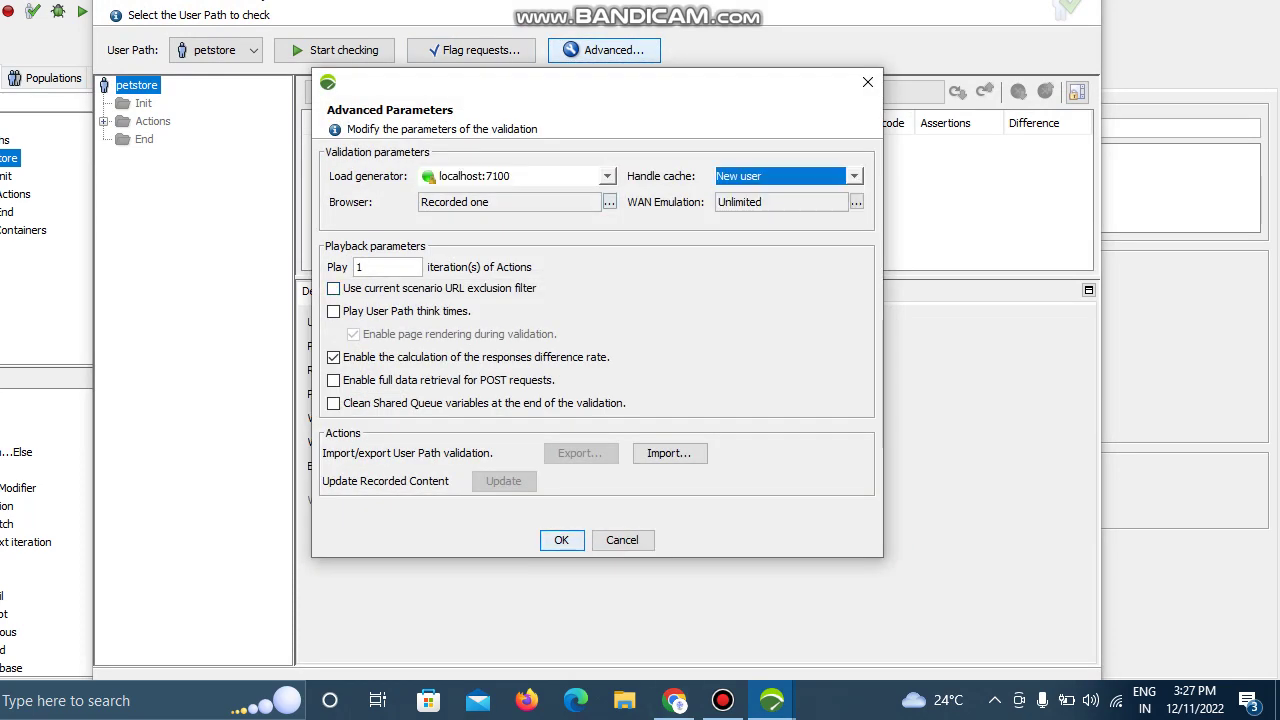
- Examine the browser profile settings for the validation and accept the Recorded one profile
left_click(609, 201)
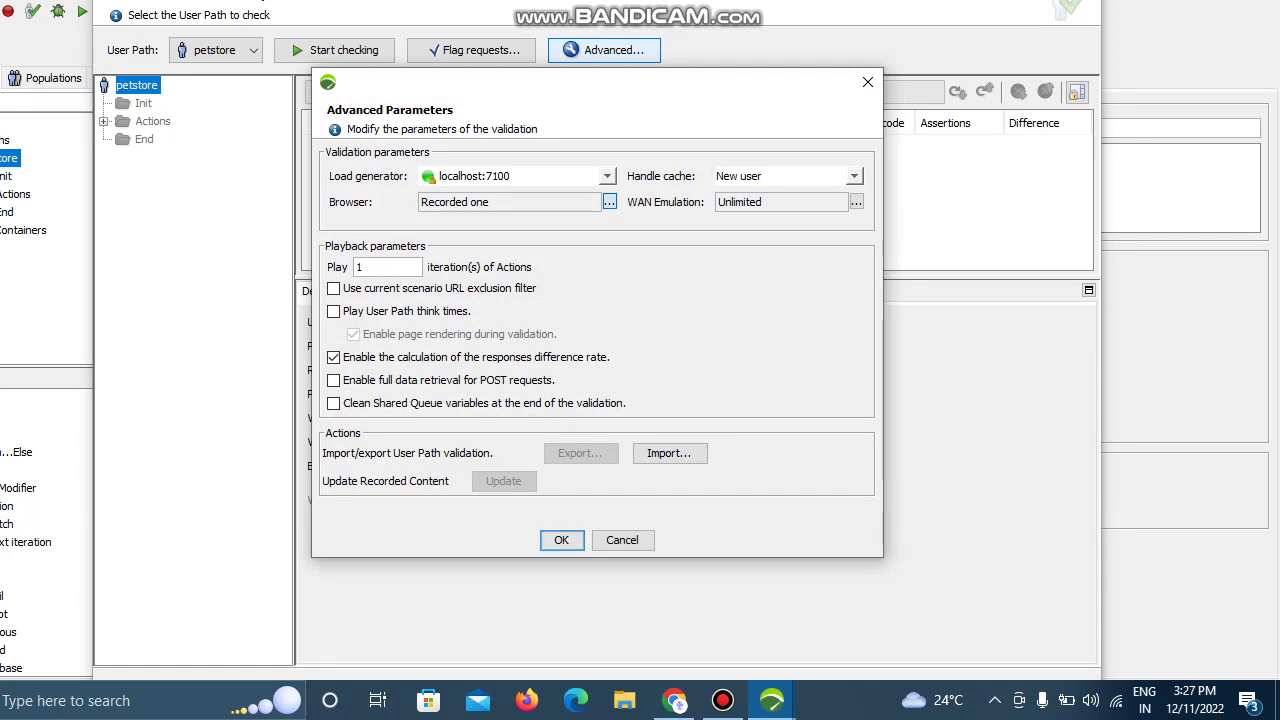
left_click(609, 202)
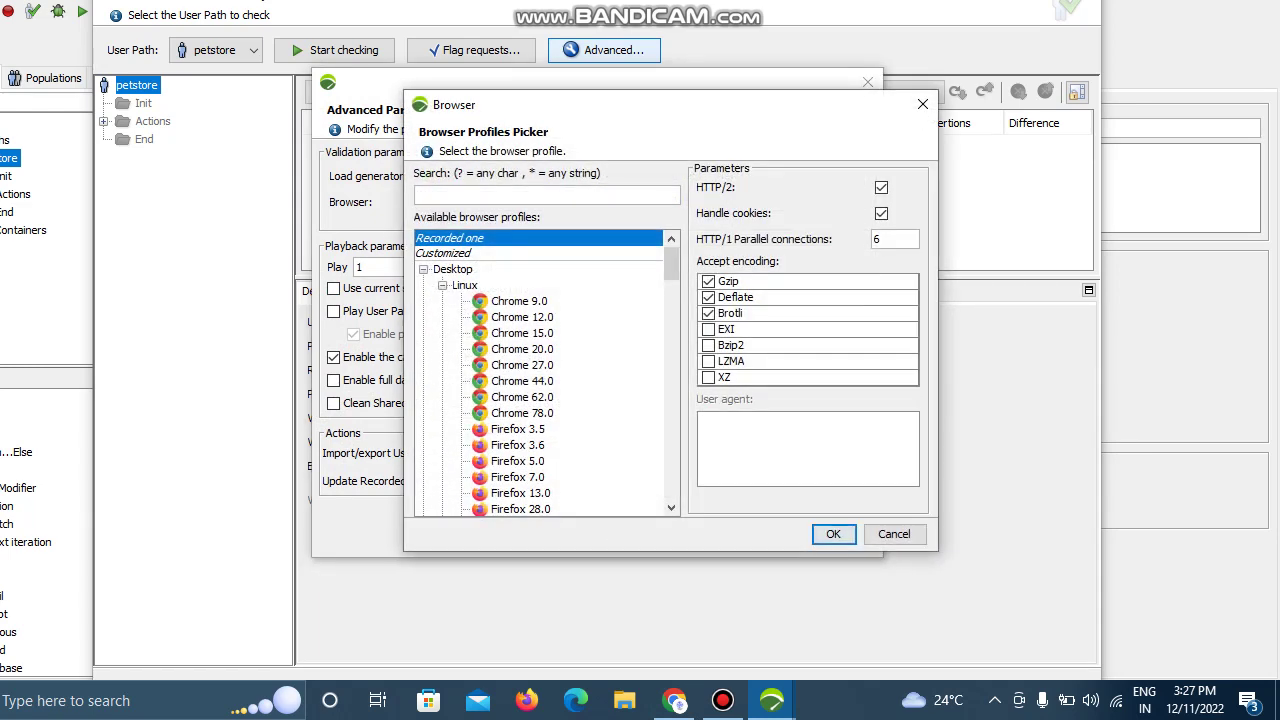
left_click(881, 187)
left_click(833, 534)
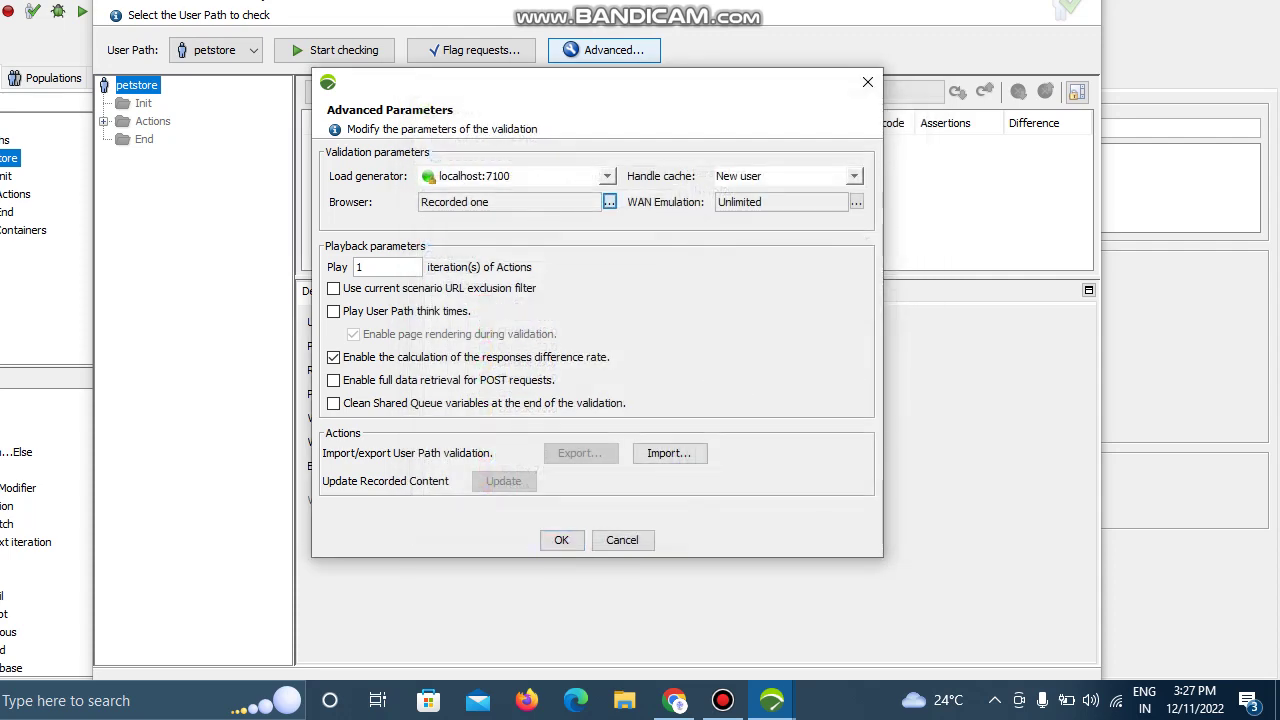
- Enable the current scenario URL exclusion filter for playback and run the check of the petstore User Path
left_click(334, 288)
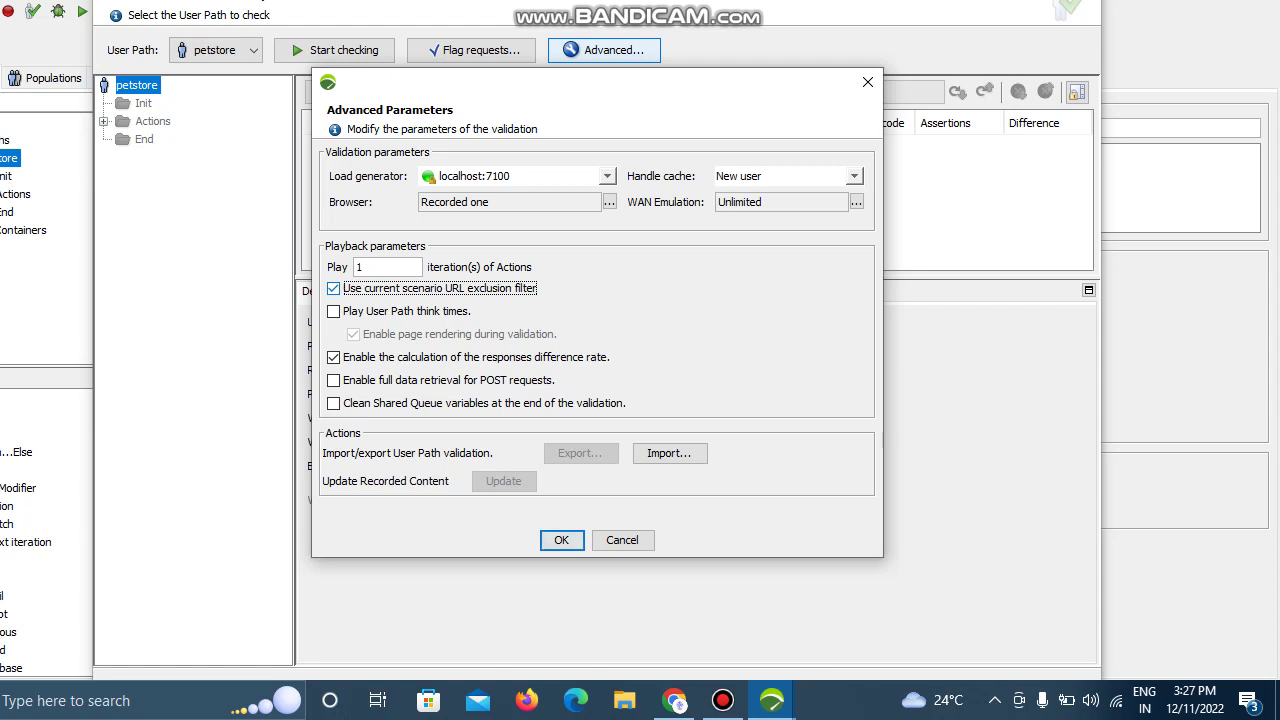
left_click(333, 311)
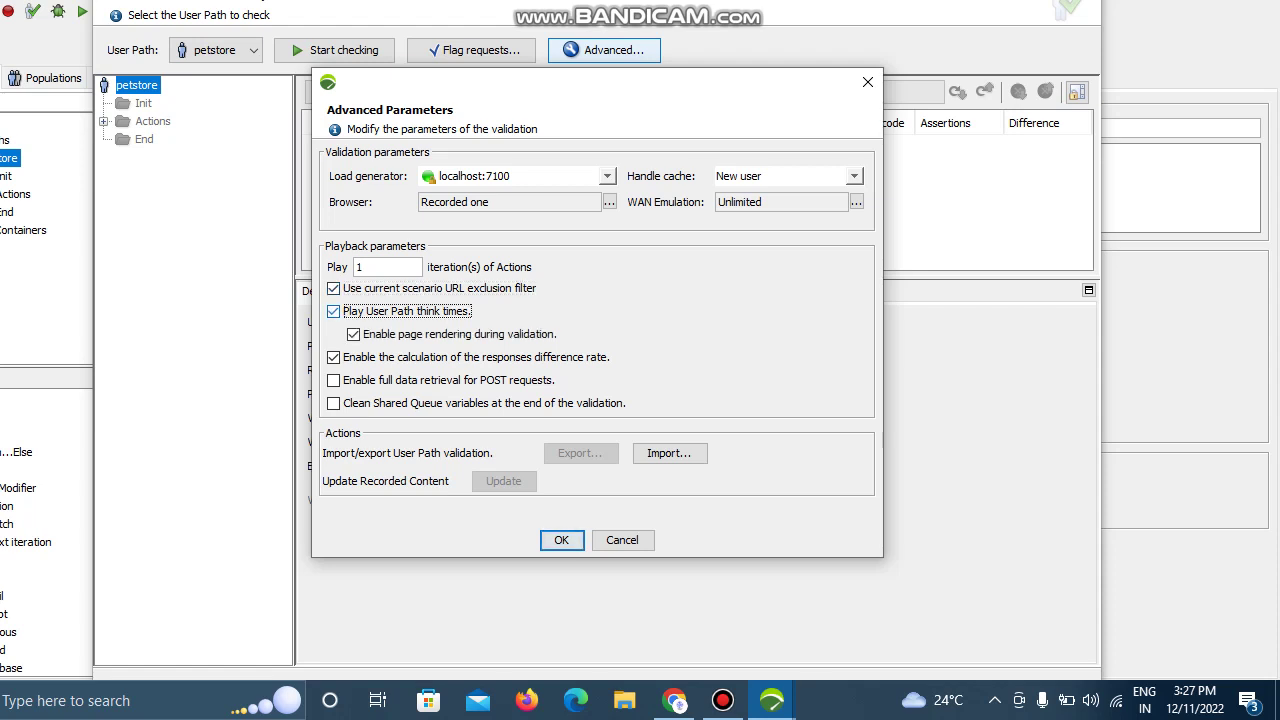
left_click(333, 311)
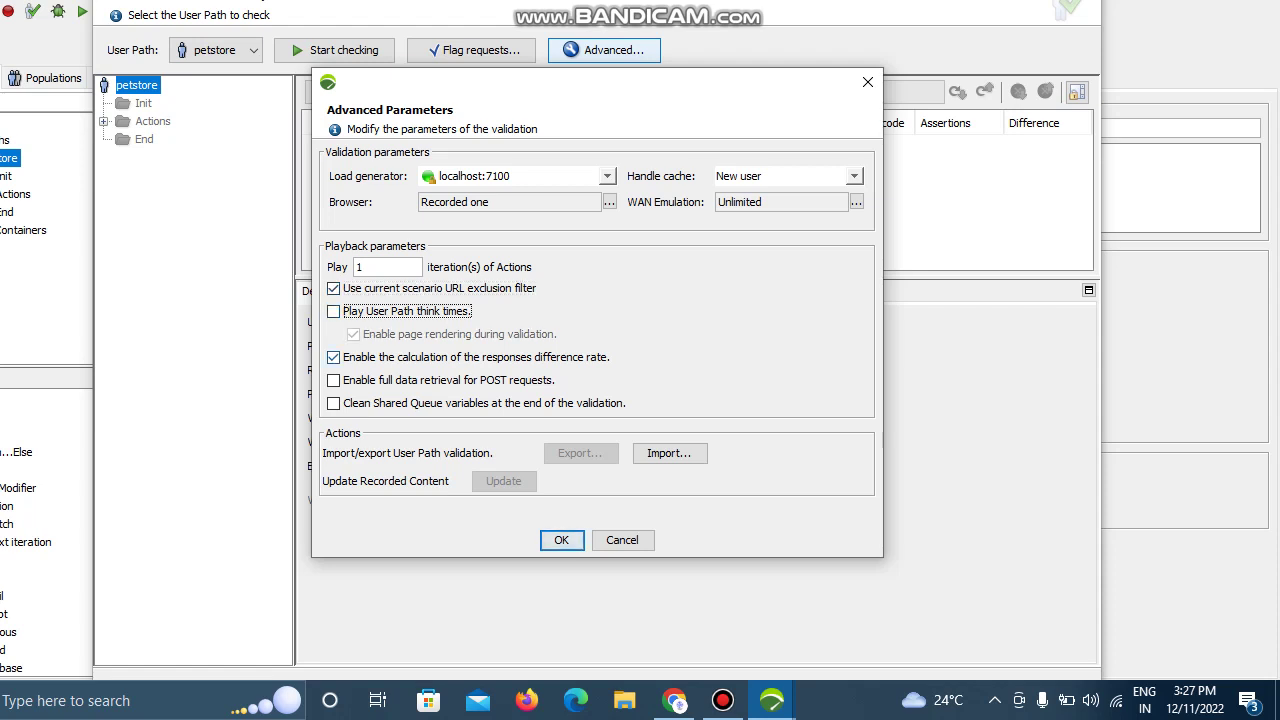
key("Tab")
key("space")
key("space")
key("space")
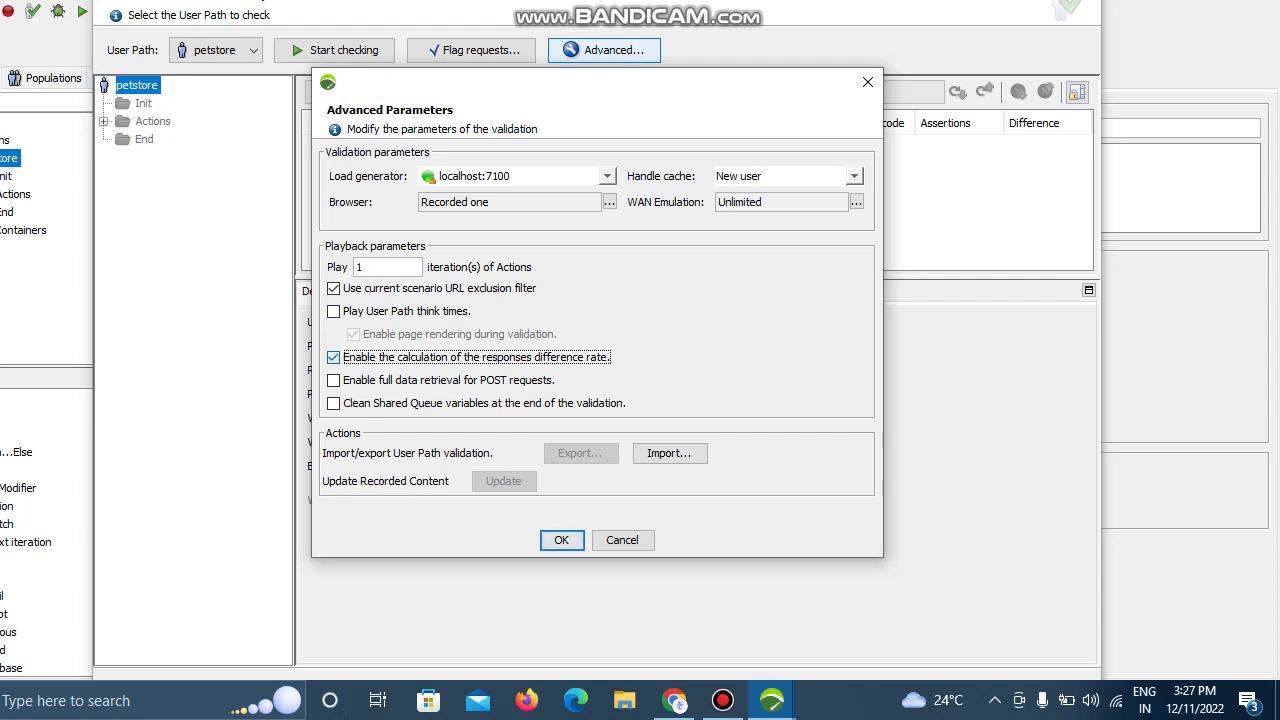
key("space")
left_click(561, 539)
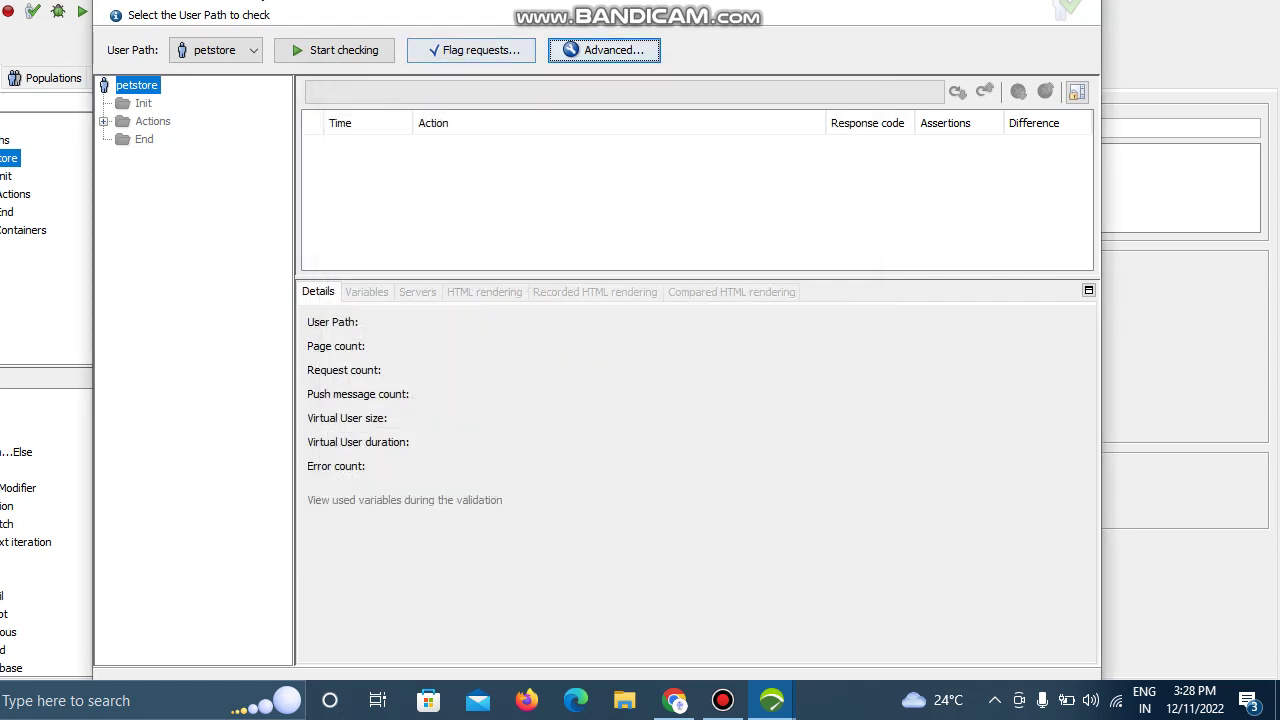
left_click(334, 50)
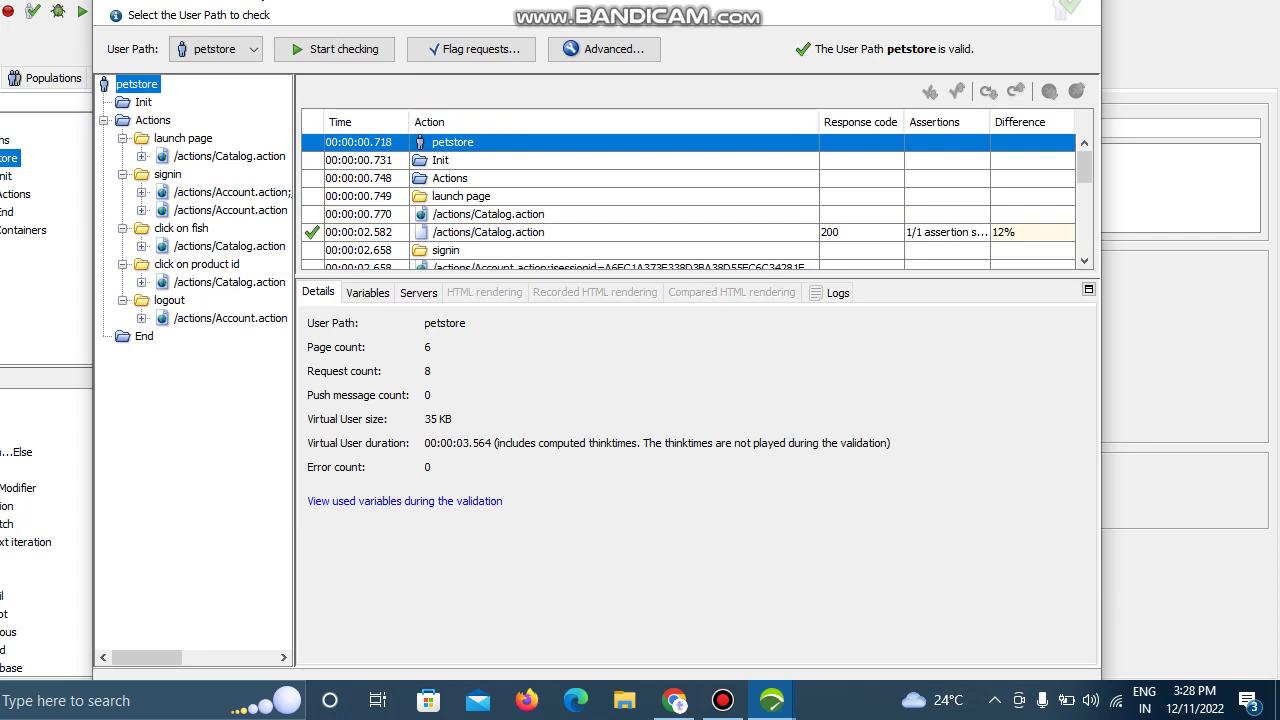
- Compare the launch page's /actions/Catalog.action validation response with the recorded response, viewing it in pretty and raw format
left_click(488, 232)
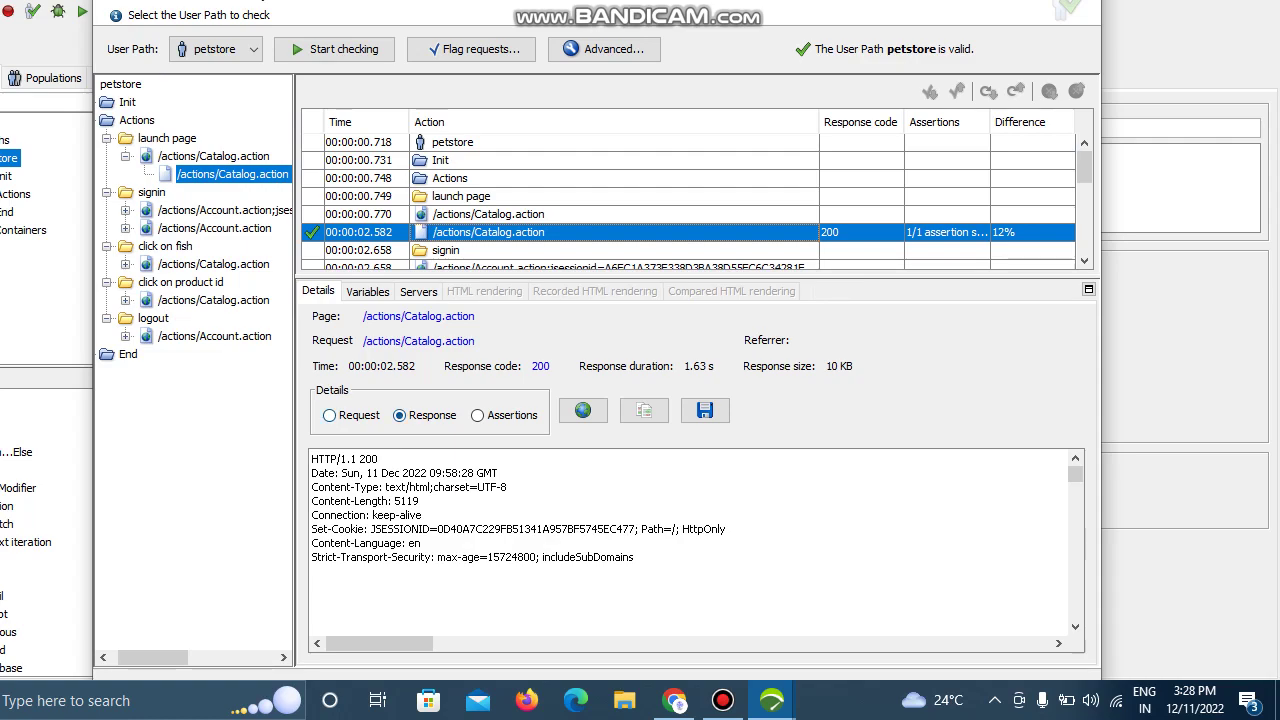
left_click(644, 410)
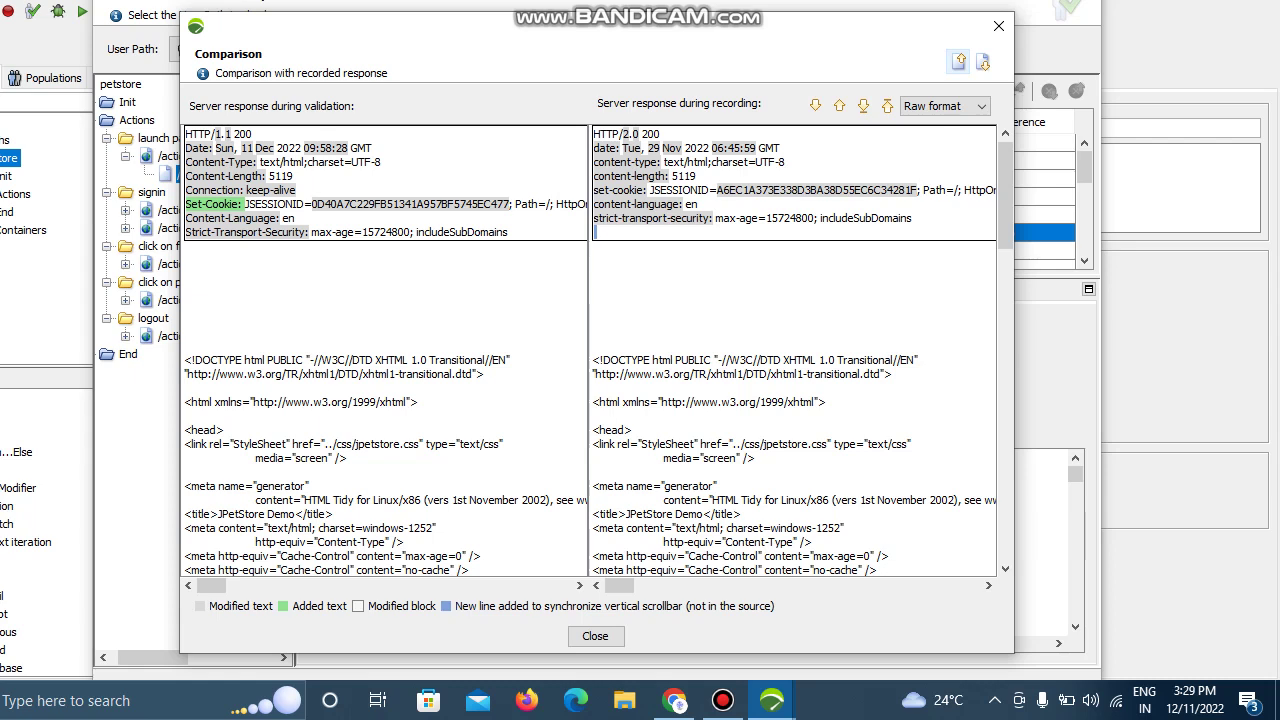
left_click(944, 106)
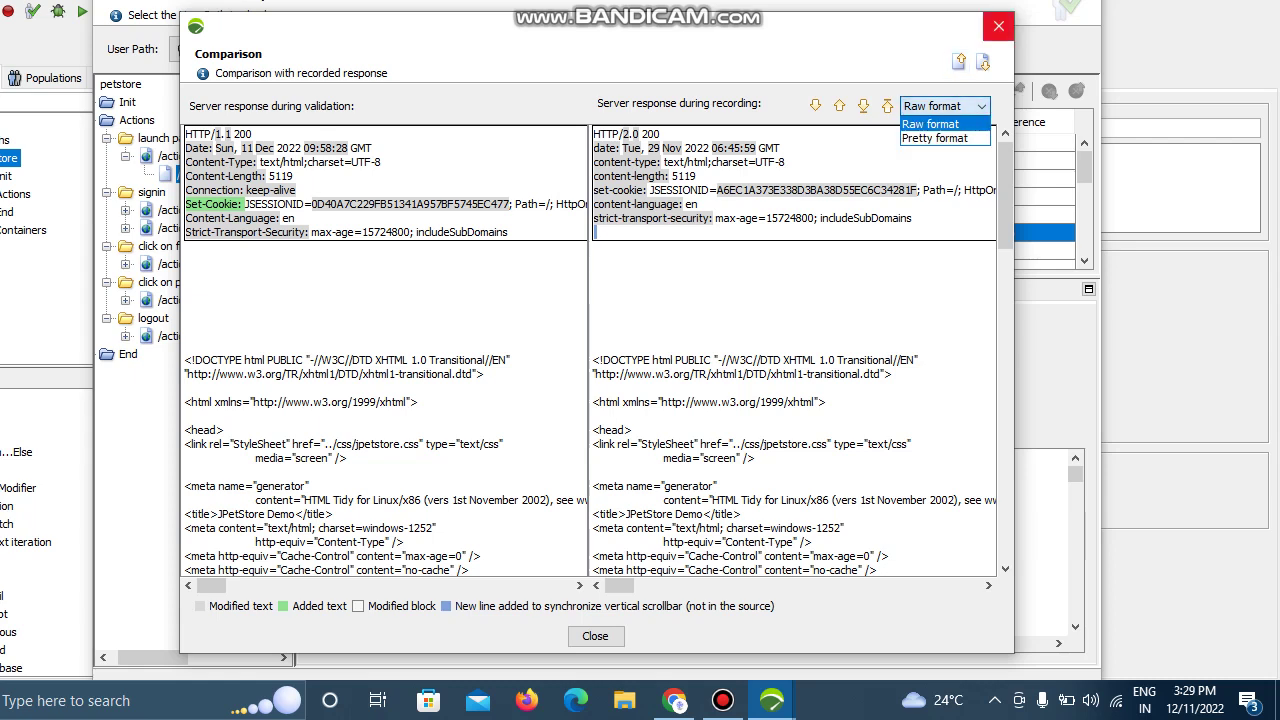
left_click(930, 137)
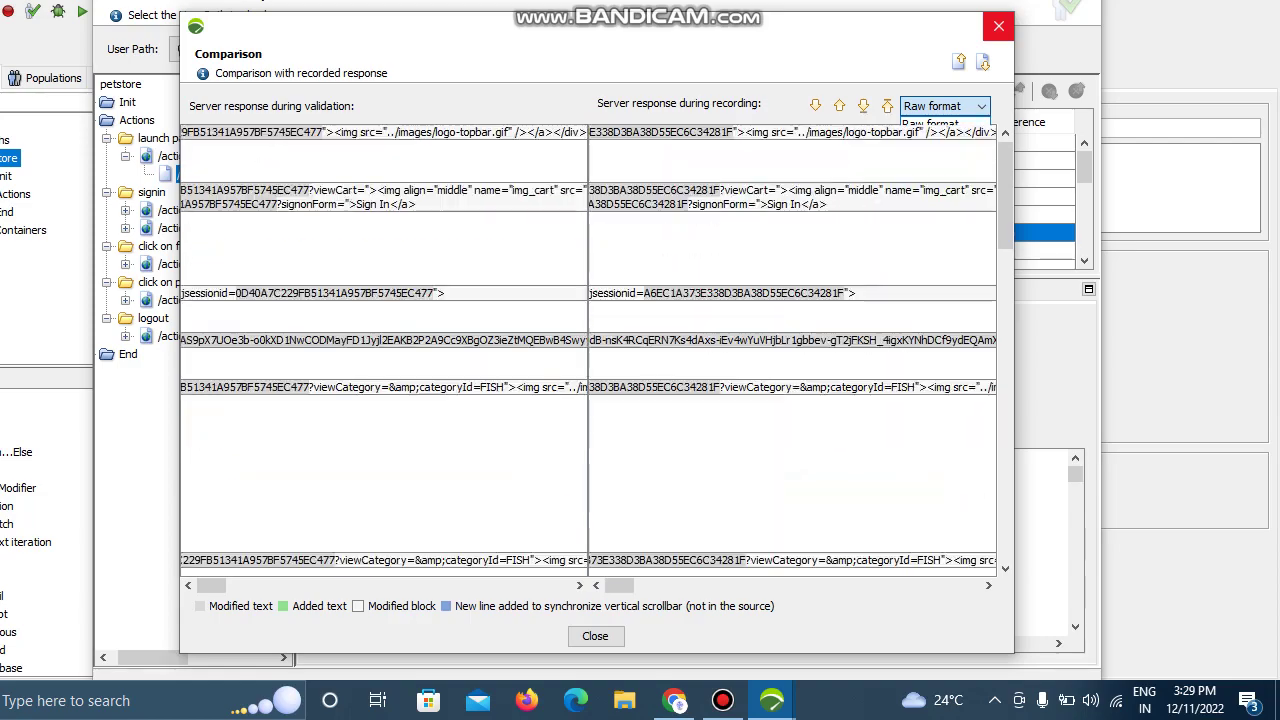
left_click(944, 106)
left_click(930, 124)
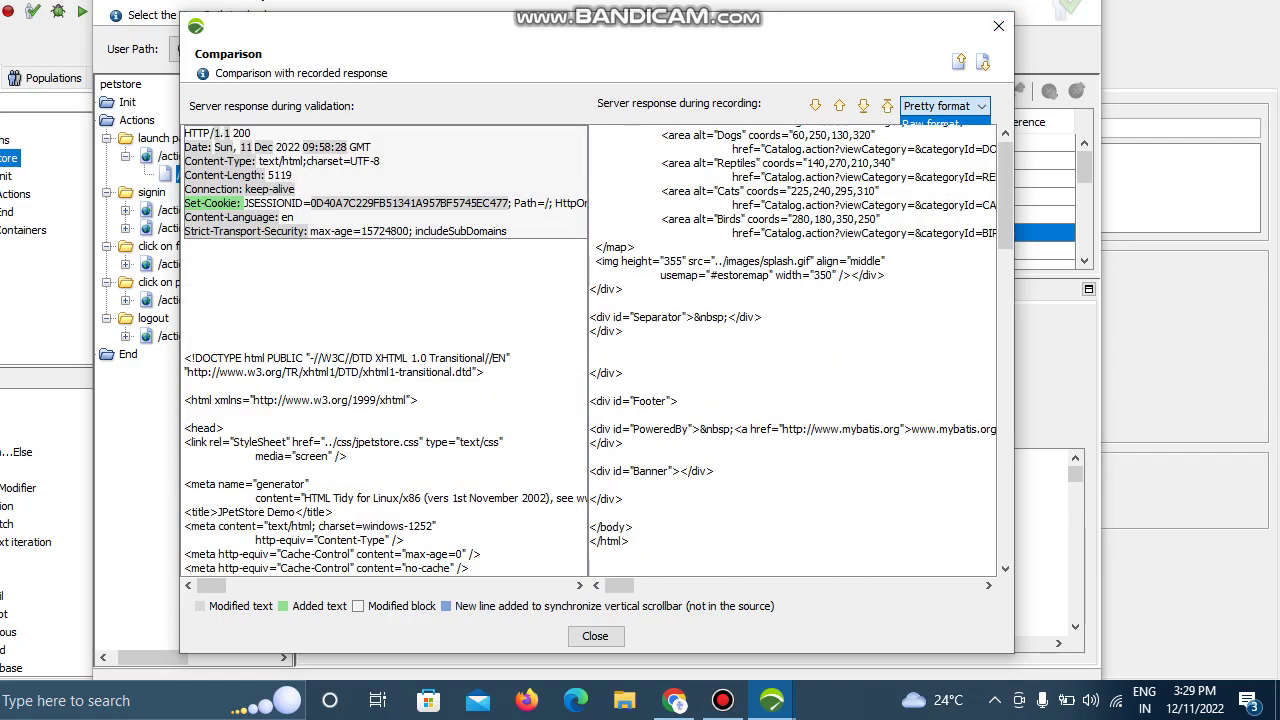
left_click(997, 26)
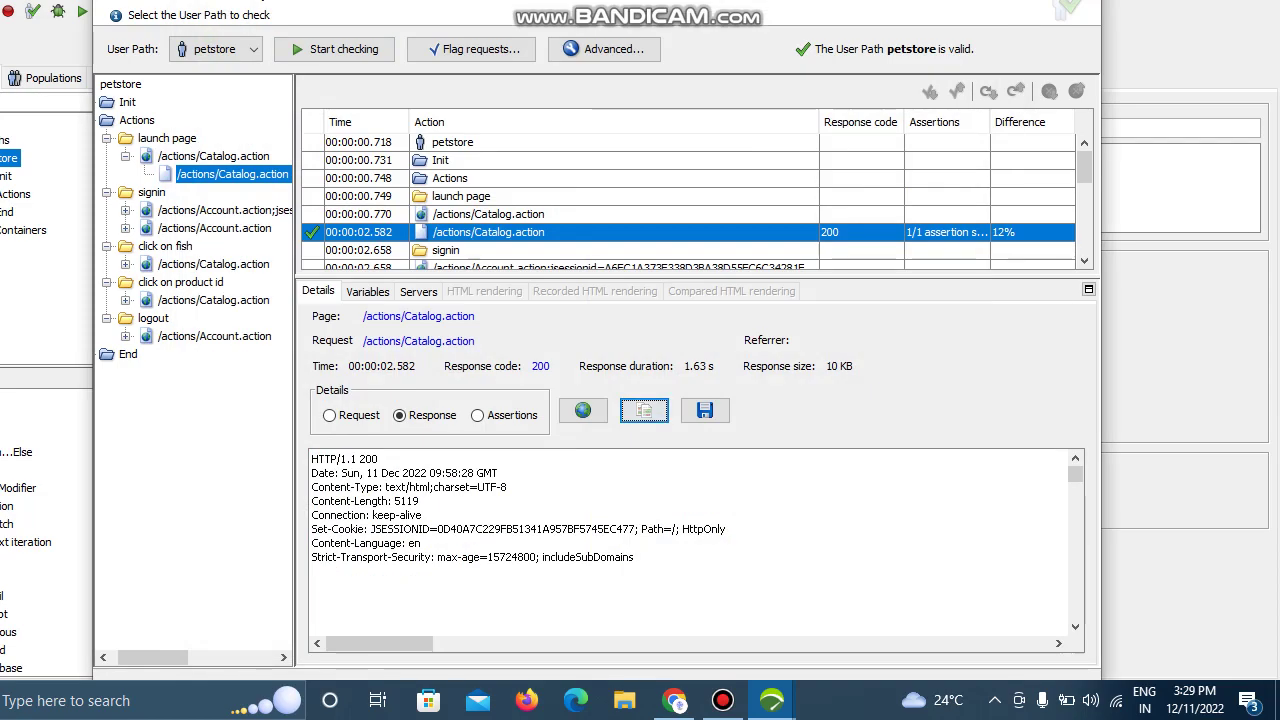
- Compare the launch page's /actions/Catalog.action validation request with the recorded request, including its parameters and cookies
left_click(331, 415)
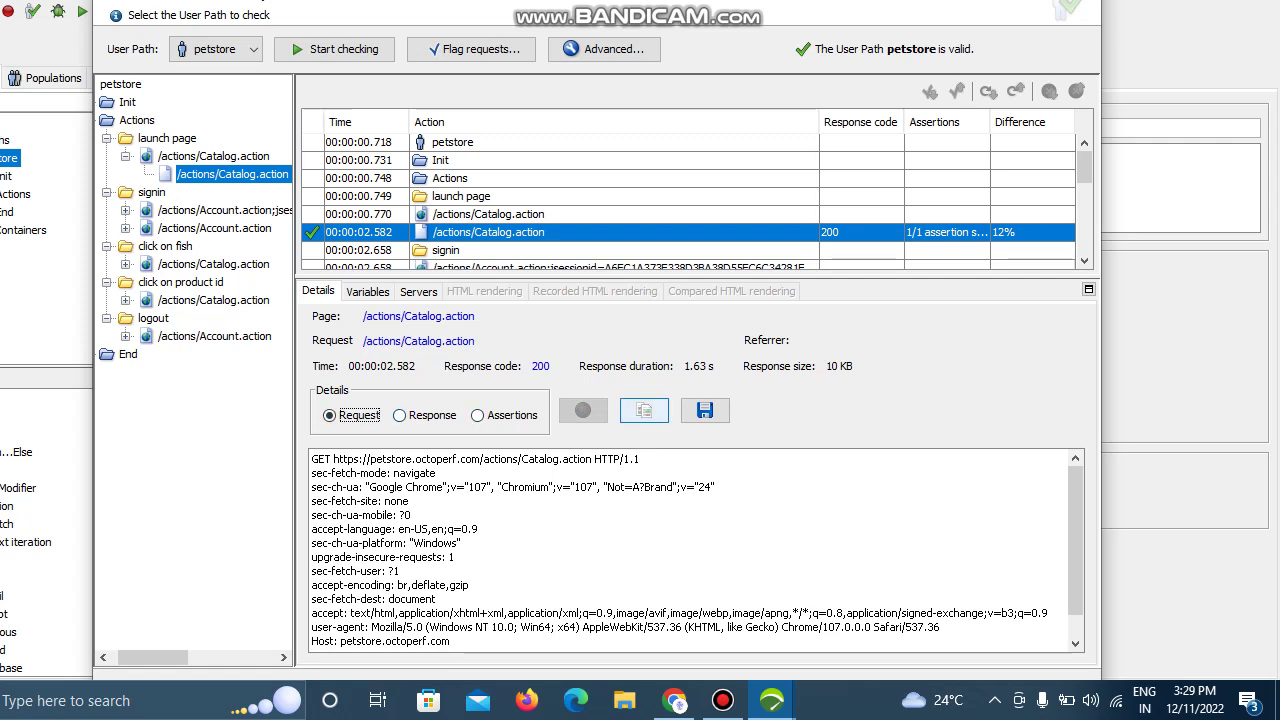
left_click(644, 410)
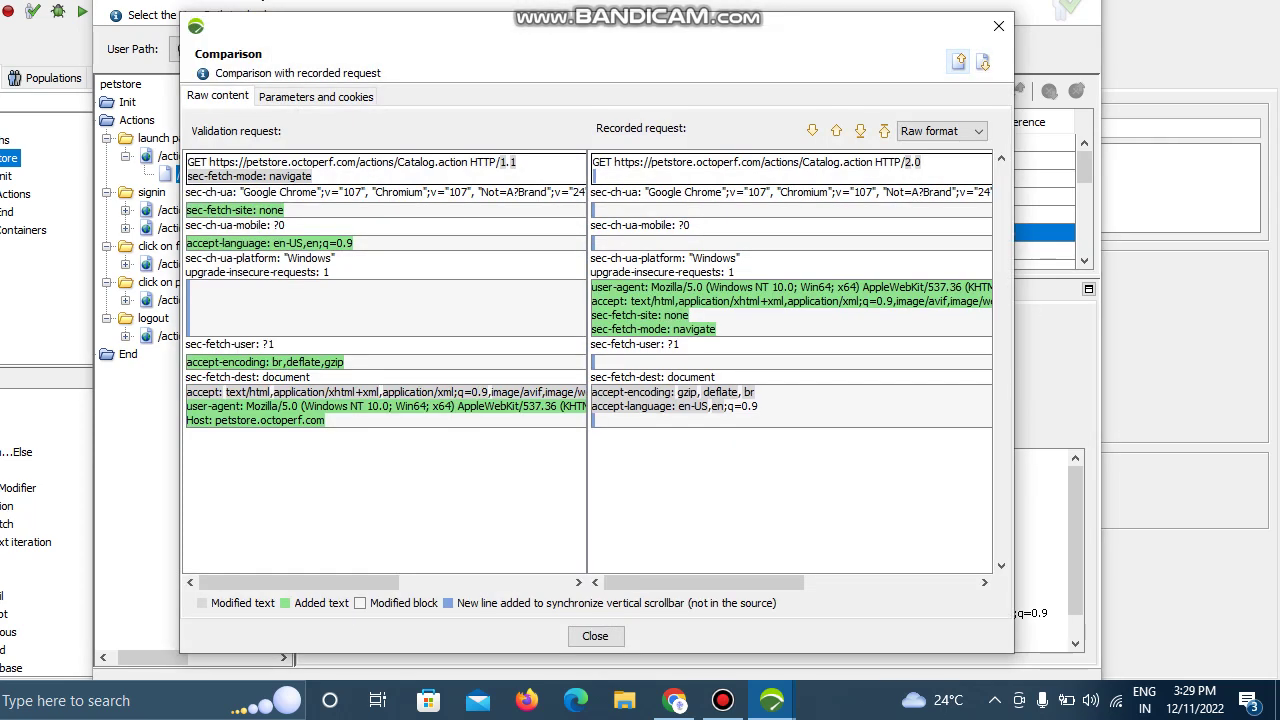
left_click(315, 96)
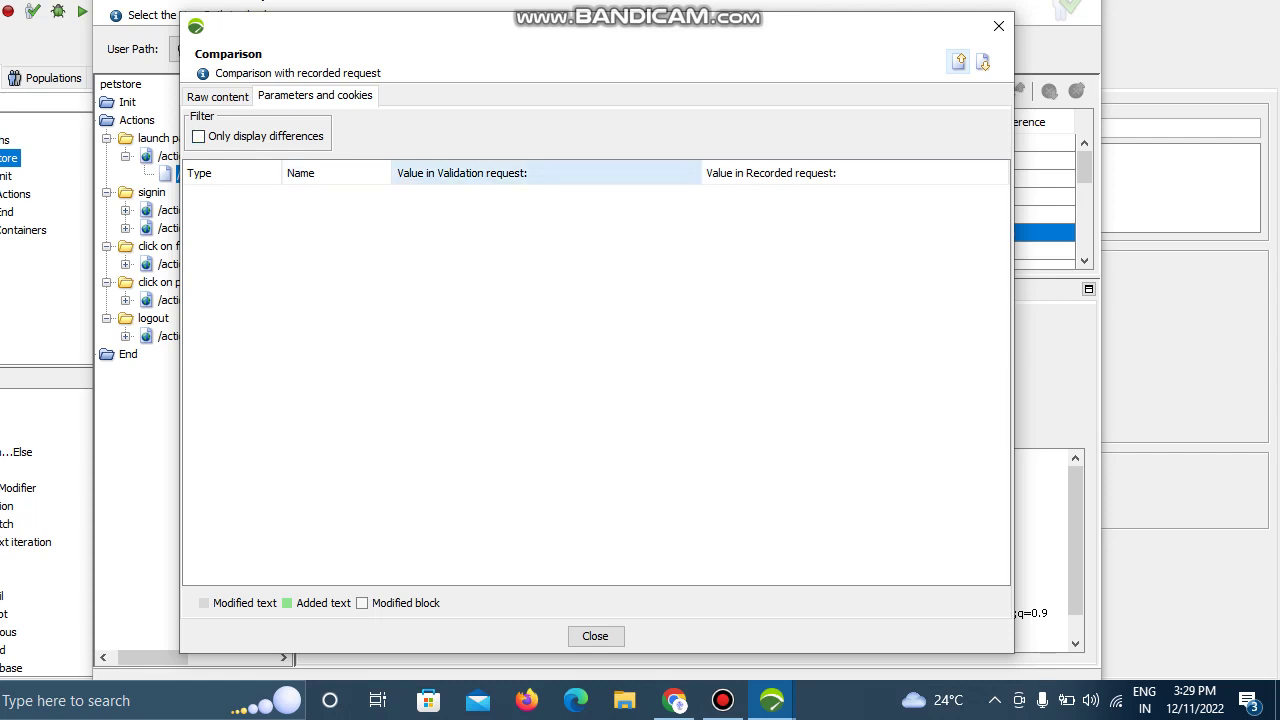
left_click(199, 137)
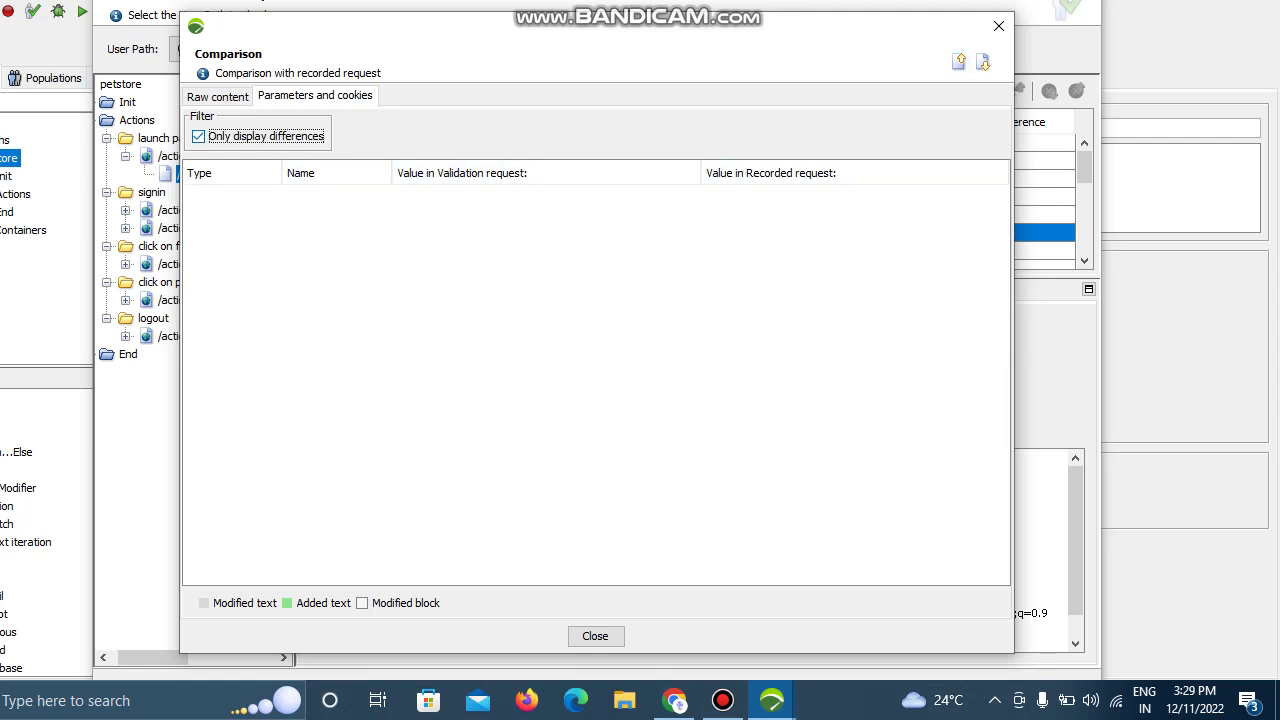
left_click(199, 137)
left_click(217, 97)
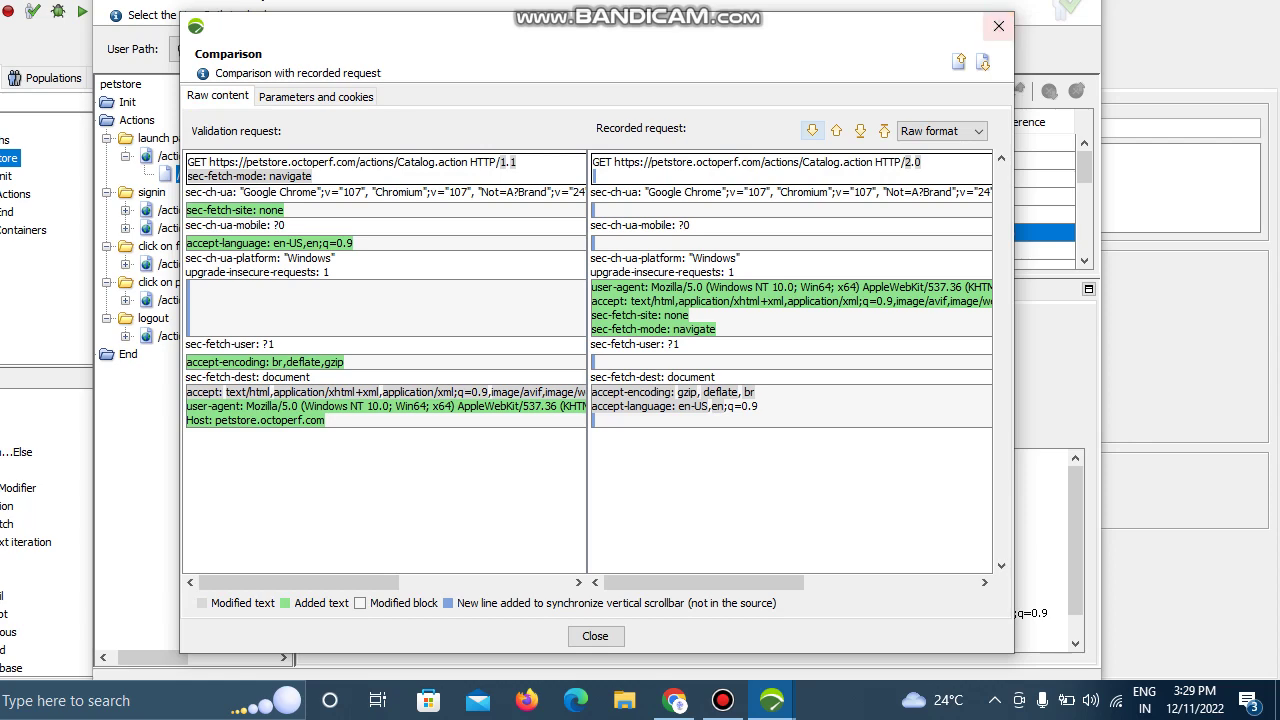
left_click(998, 26)
- Compare the validation response of the signin request /actions/Account.action;jsessionid=${c_jsessionid} with the recorded response
scroll(620, 200, "down", 2)
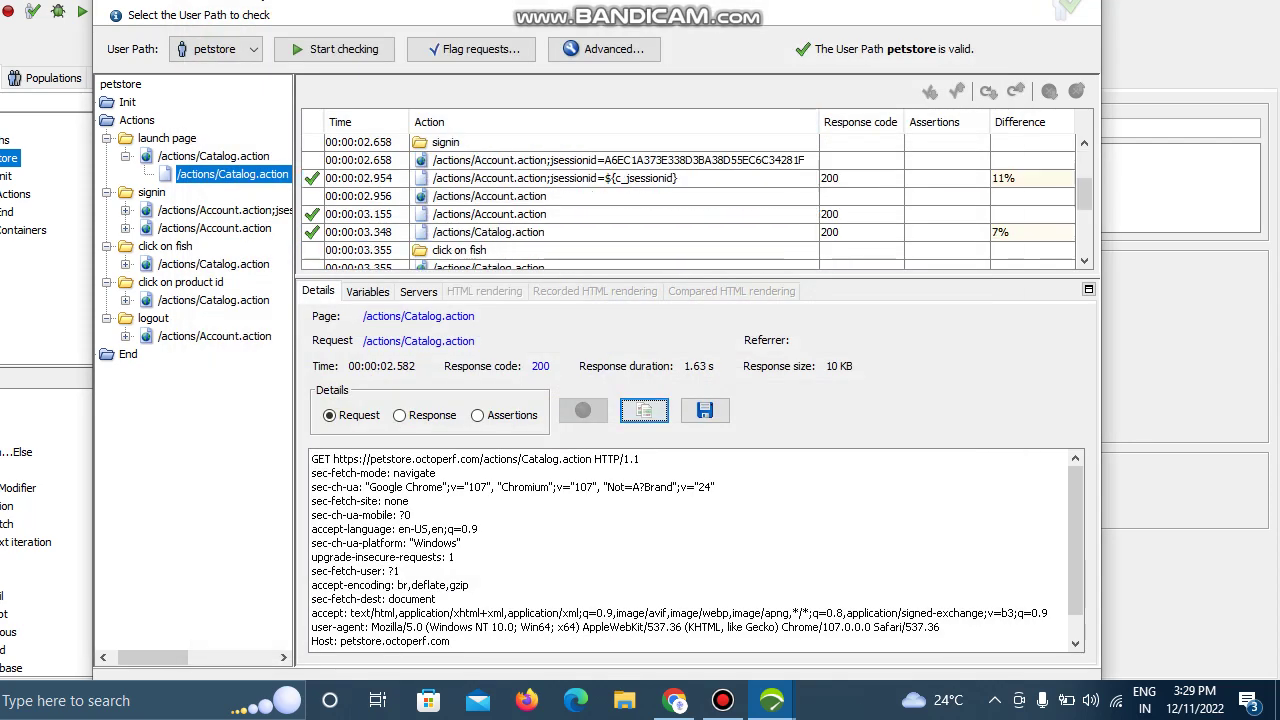
left_click(600, 178)
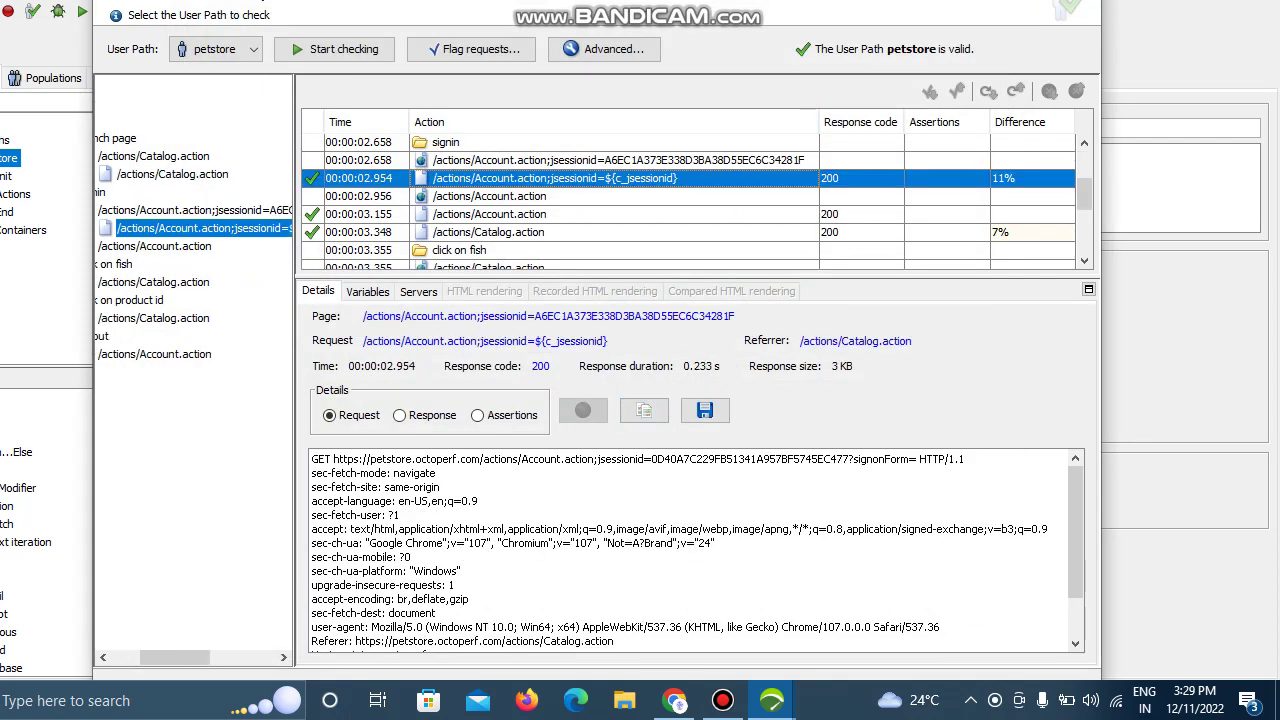
left_click(400, 415)
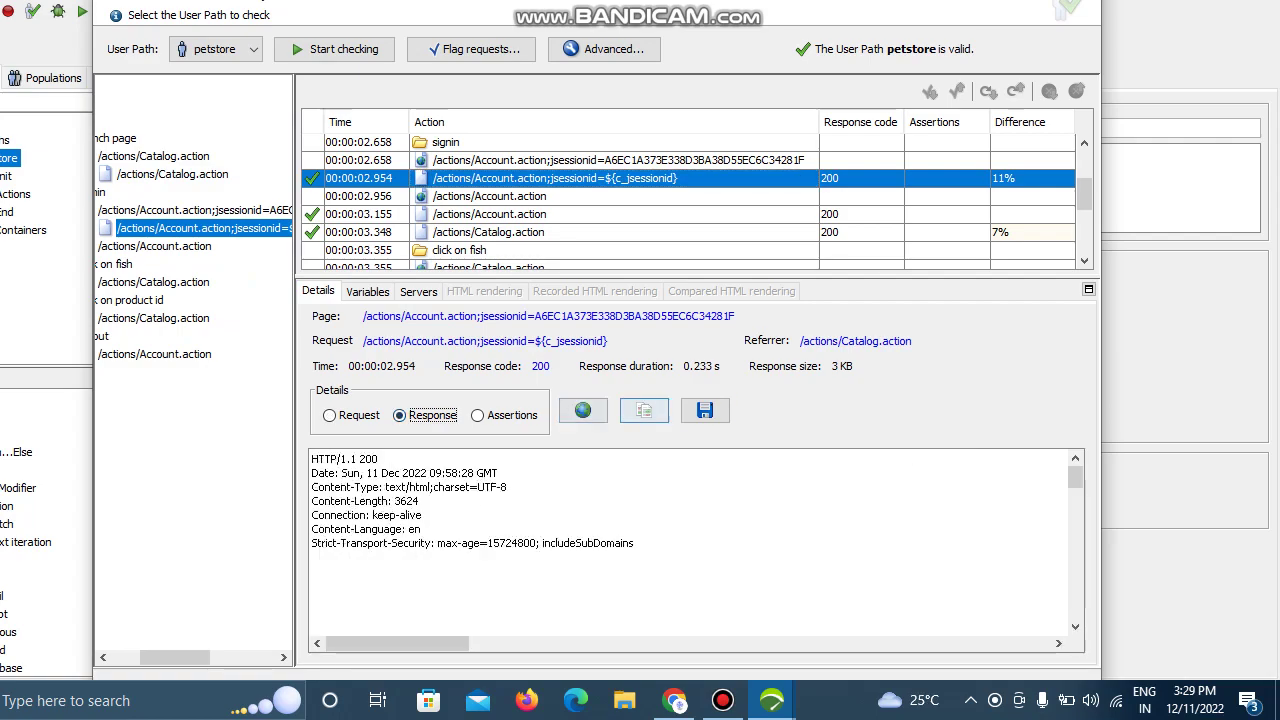
left_click(644, 410)
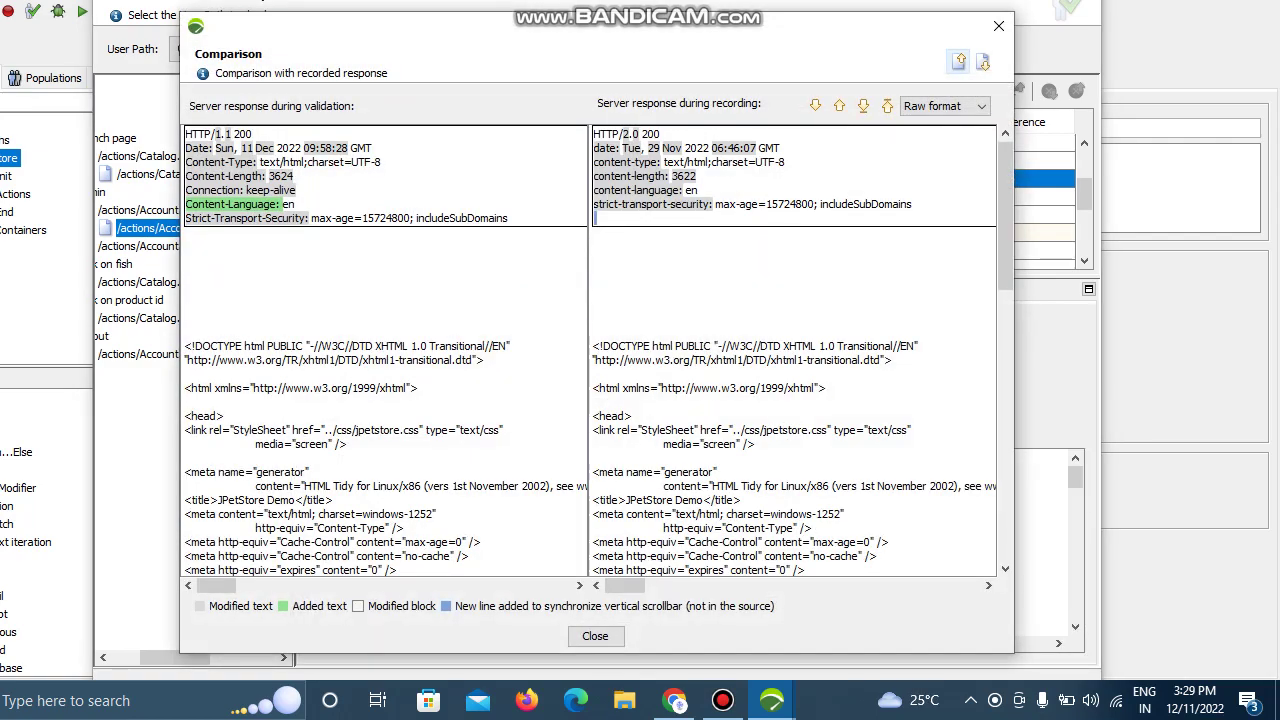
left_click(998, 25)
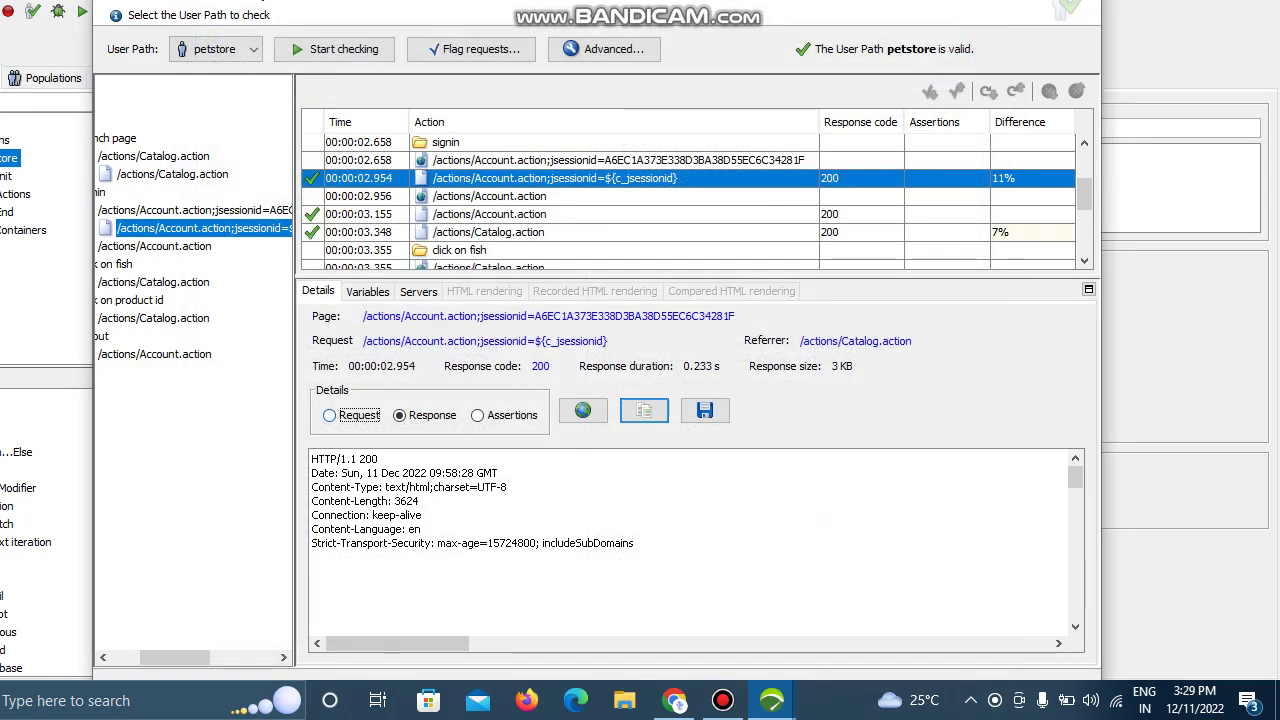
- Compare the same signin request with its recorded version, showing only the differences in parameters and cookies
left_click(329, 415)
left_click(644, 410)
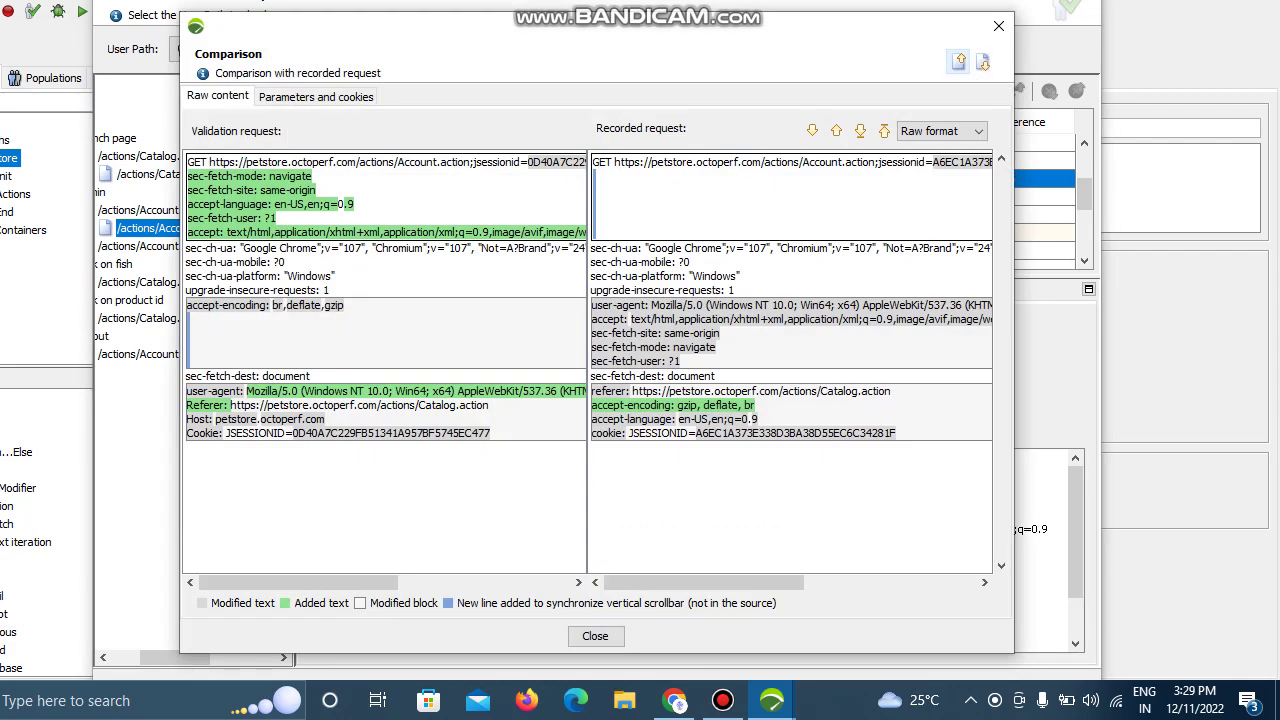
left_click(316, 96)
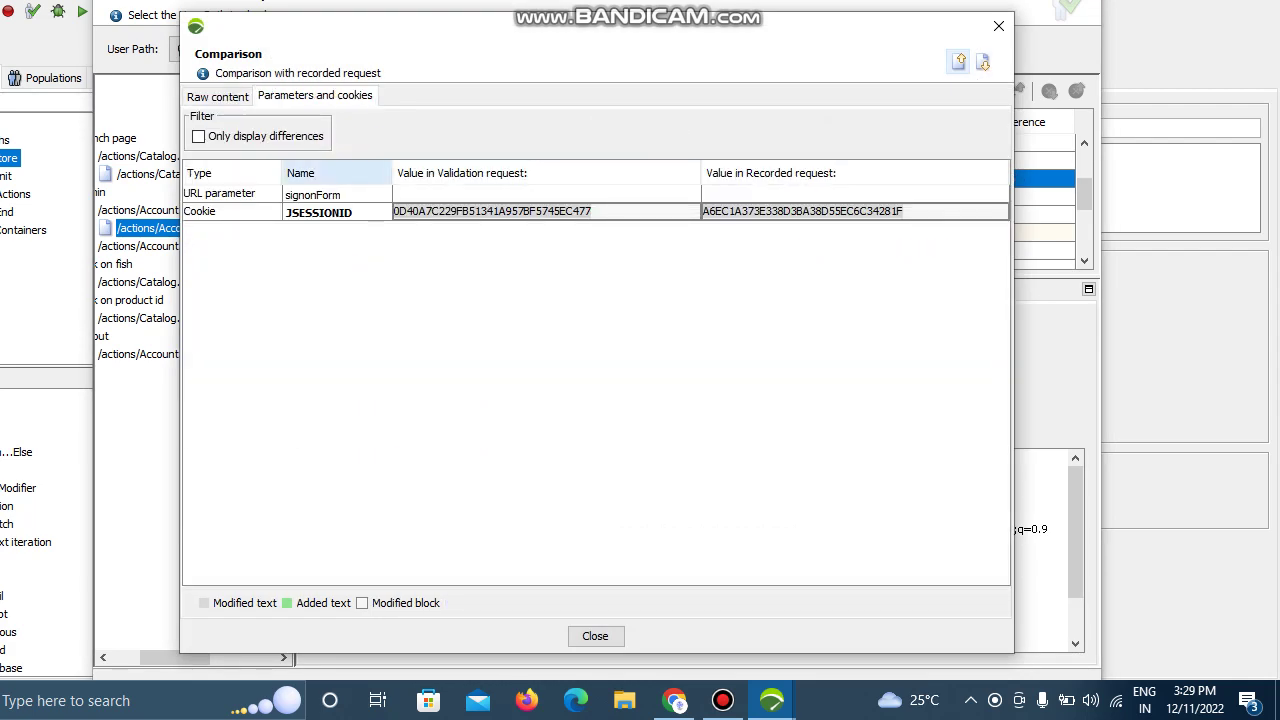
left_click(198, 136)
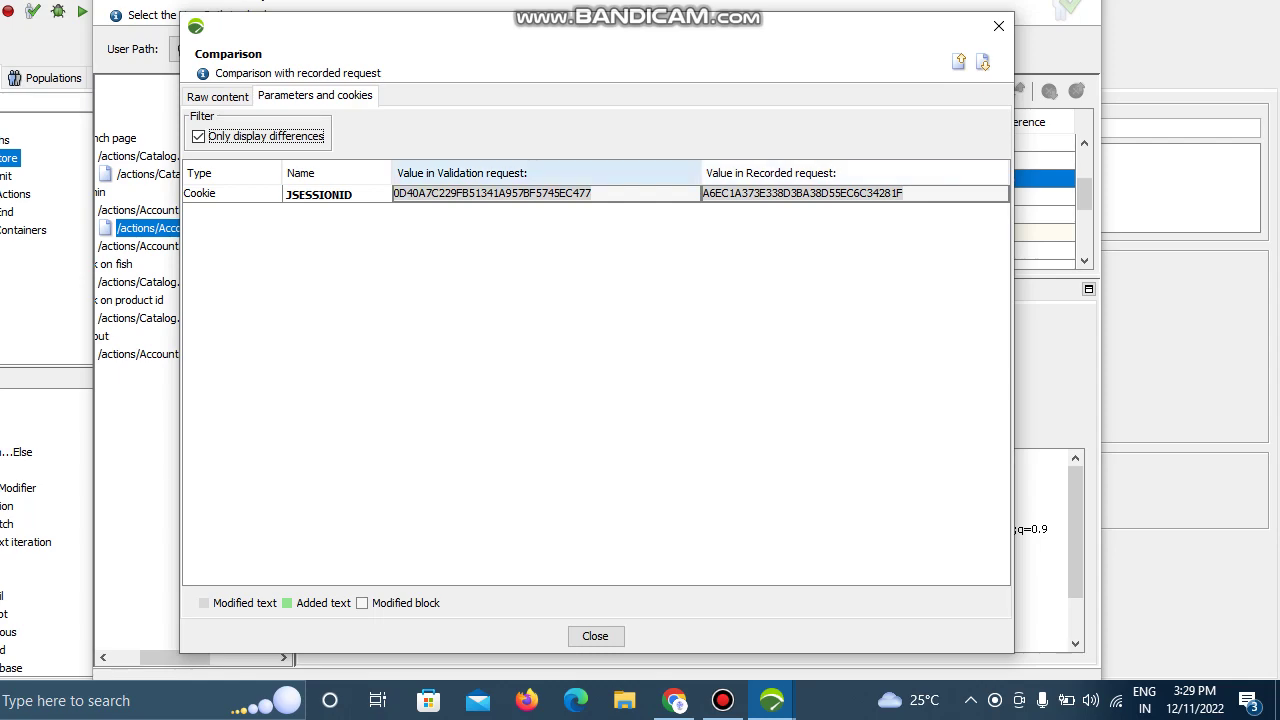
left_click(998, 26)
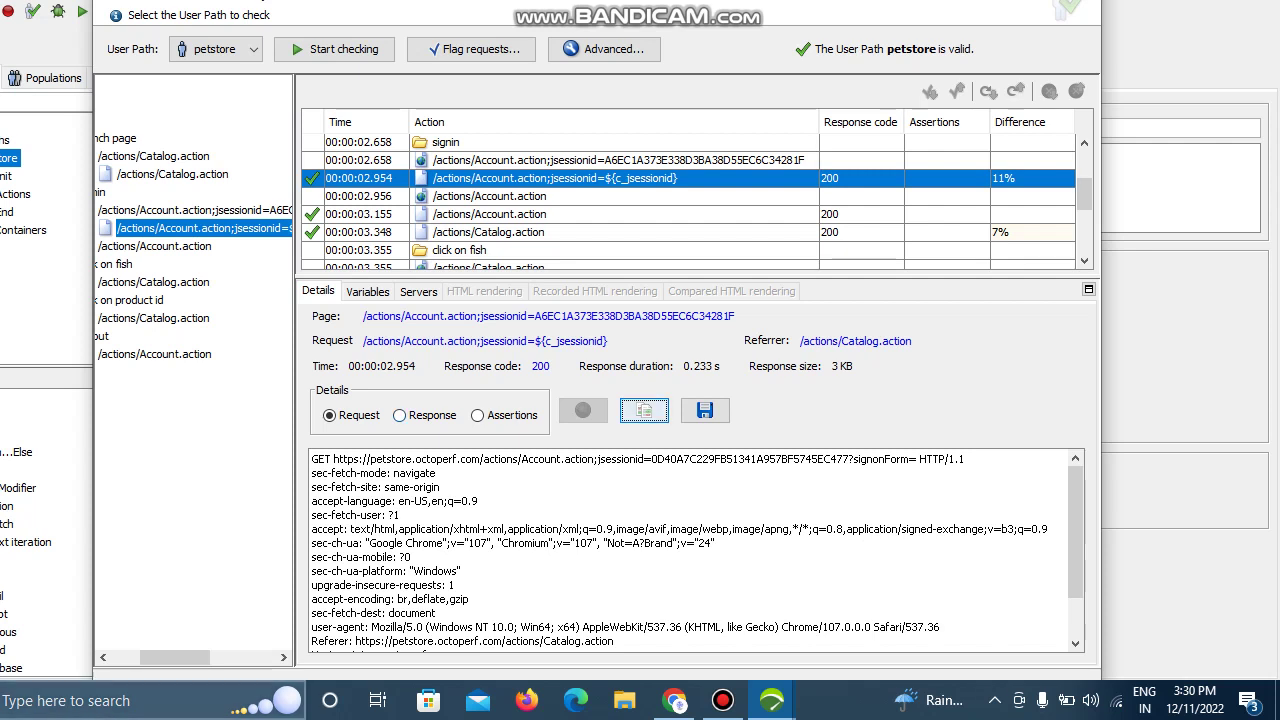
- Select the checked signin request /actions/Account.action;jsessionid=${c_jsessionid} in the Design view
right_click(163, 228)
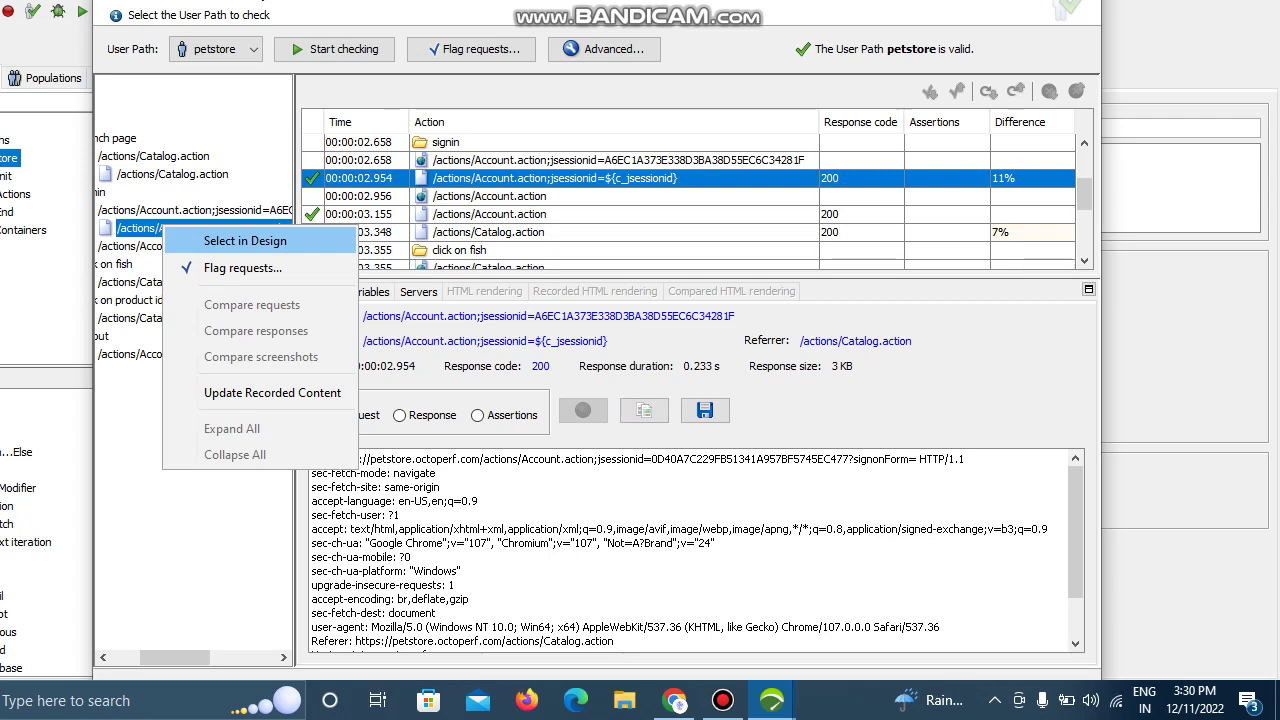
left_click(245, 241)
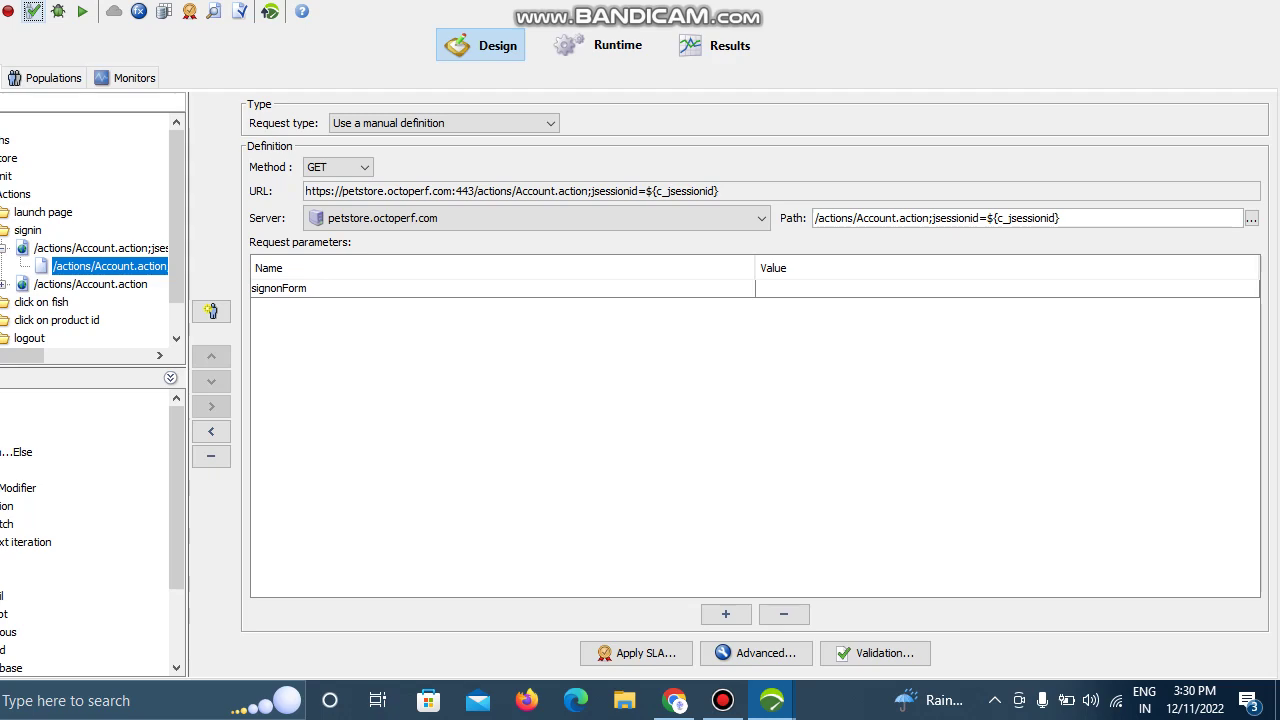
- Return to the Check User Path window and inspect the servers and variables used by the signin request /actions/Account.action;jsessionid=${c_jsessionid}
mouse_move(771, 700)
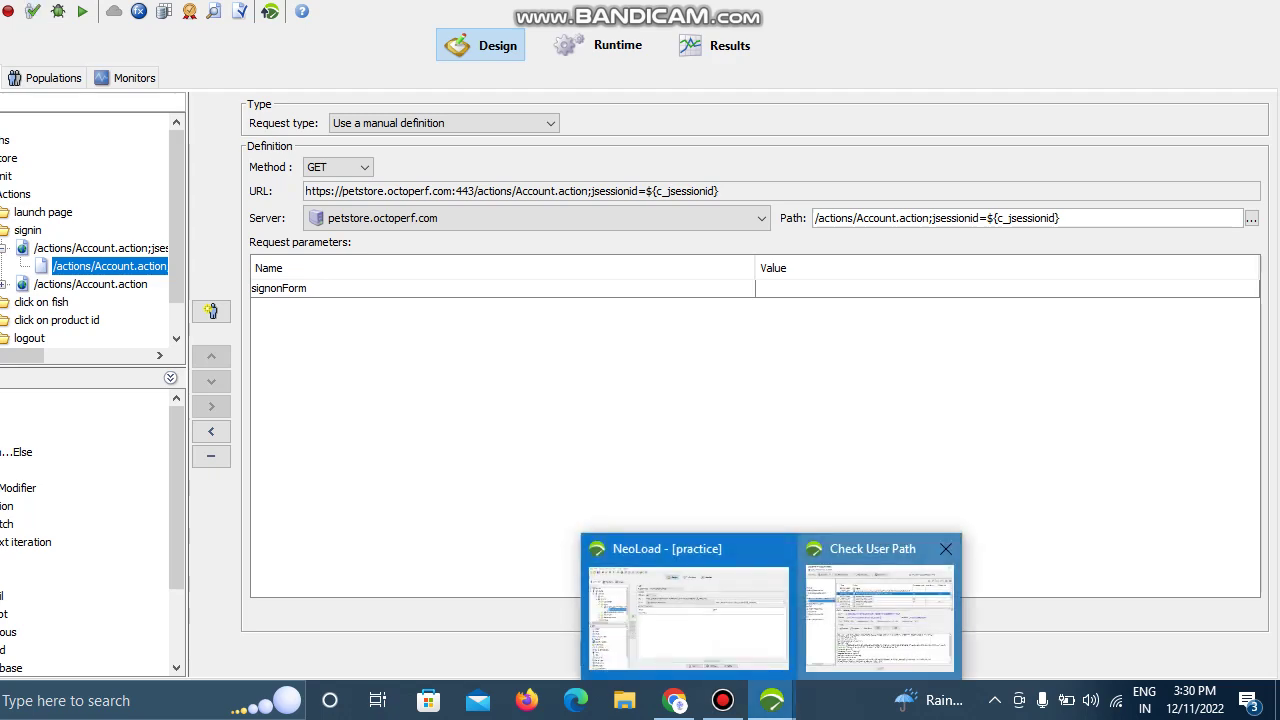
left_click(880, 600)
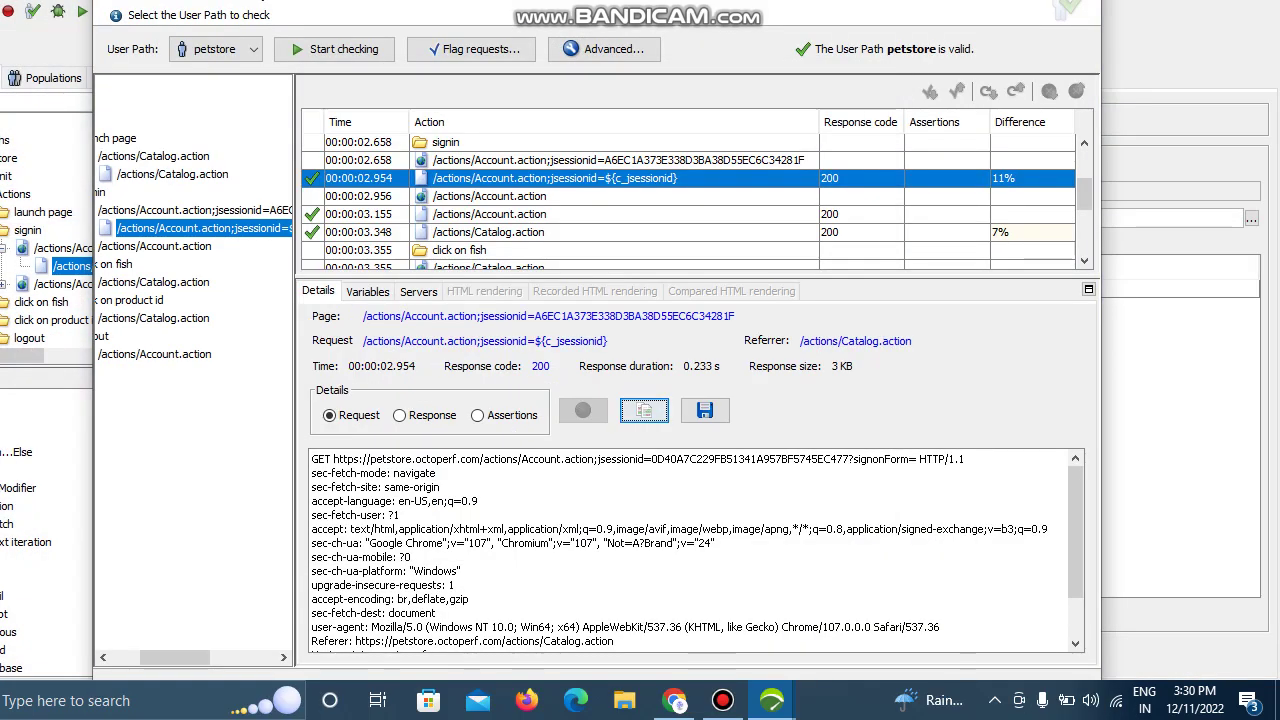
left_click(418, 291)
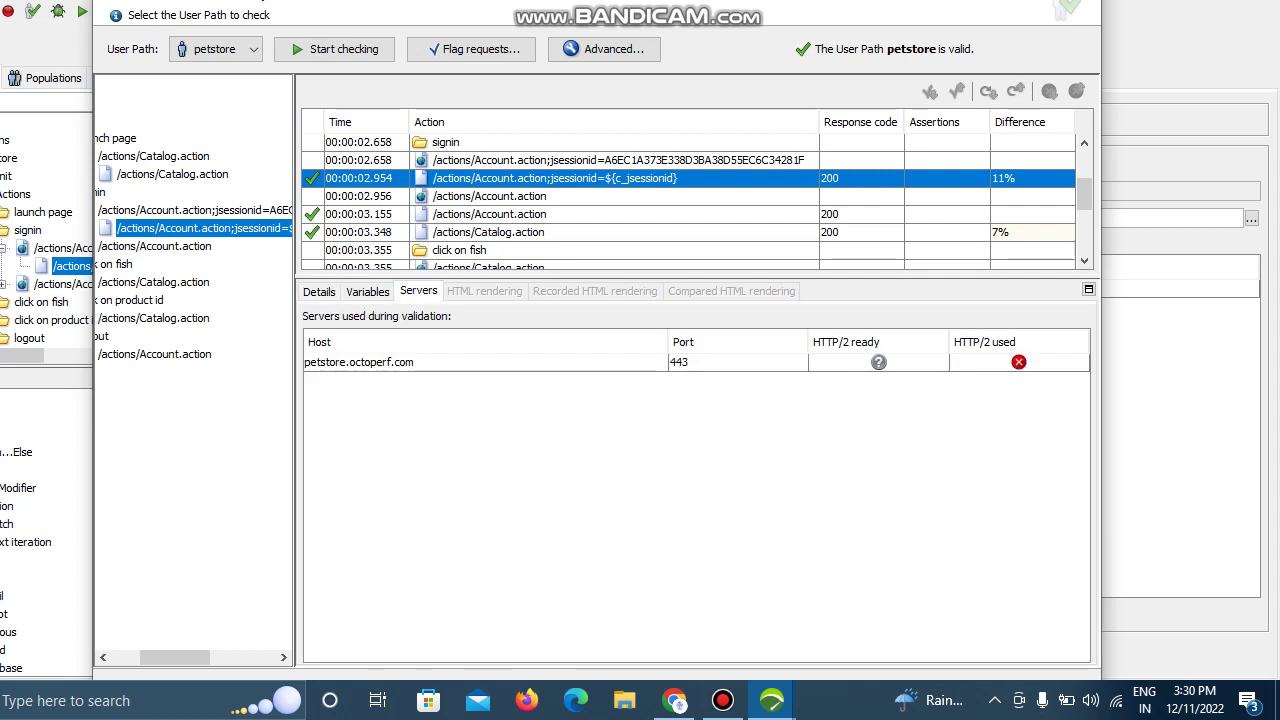
left_click(367, 291)
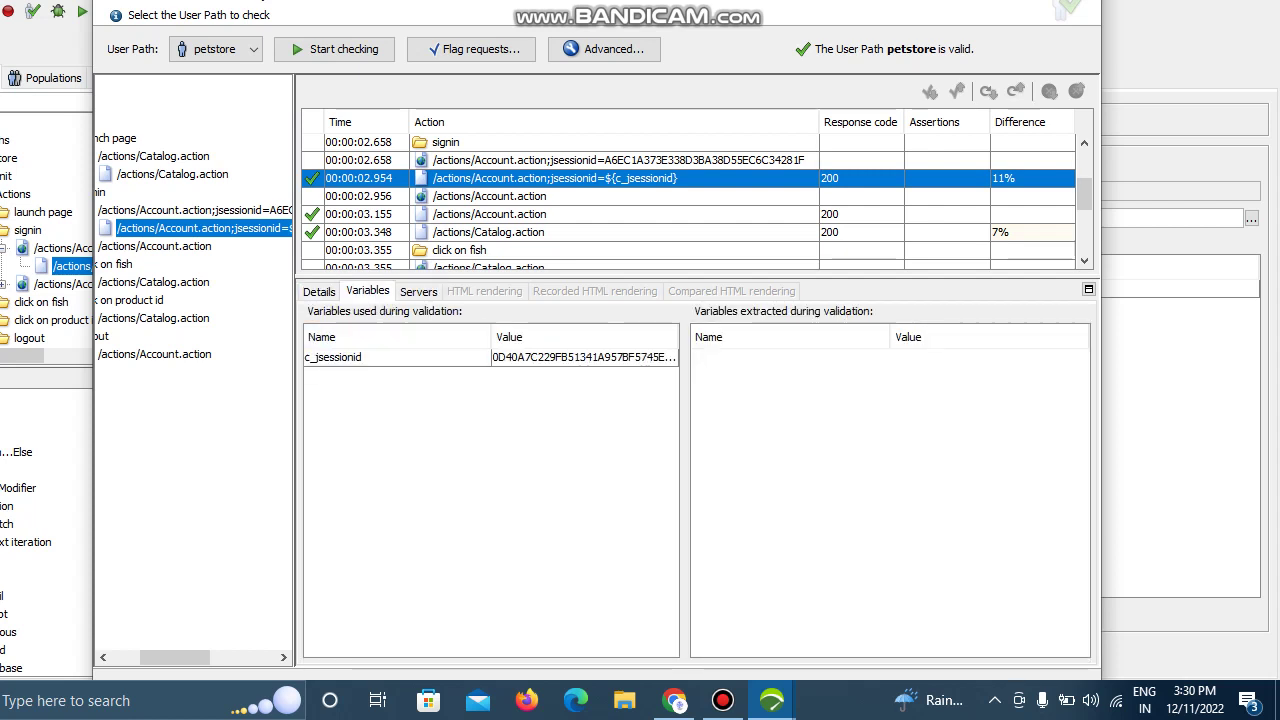
- Check the variables of the second signin request, /actions/Account.action, and compare its validation response with the recorded response
left_click(489, 214)
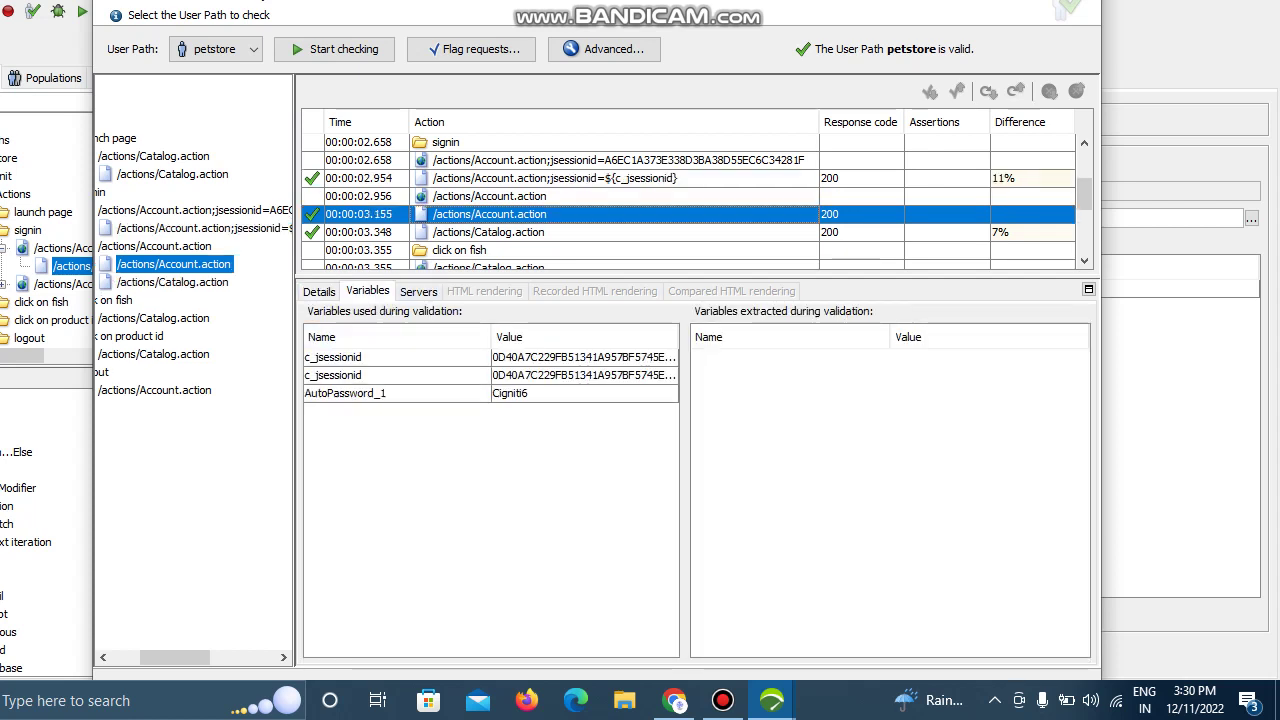
left_click(318, 291)
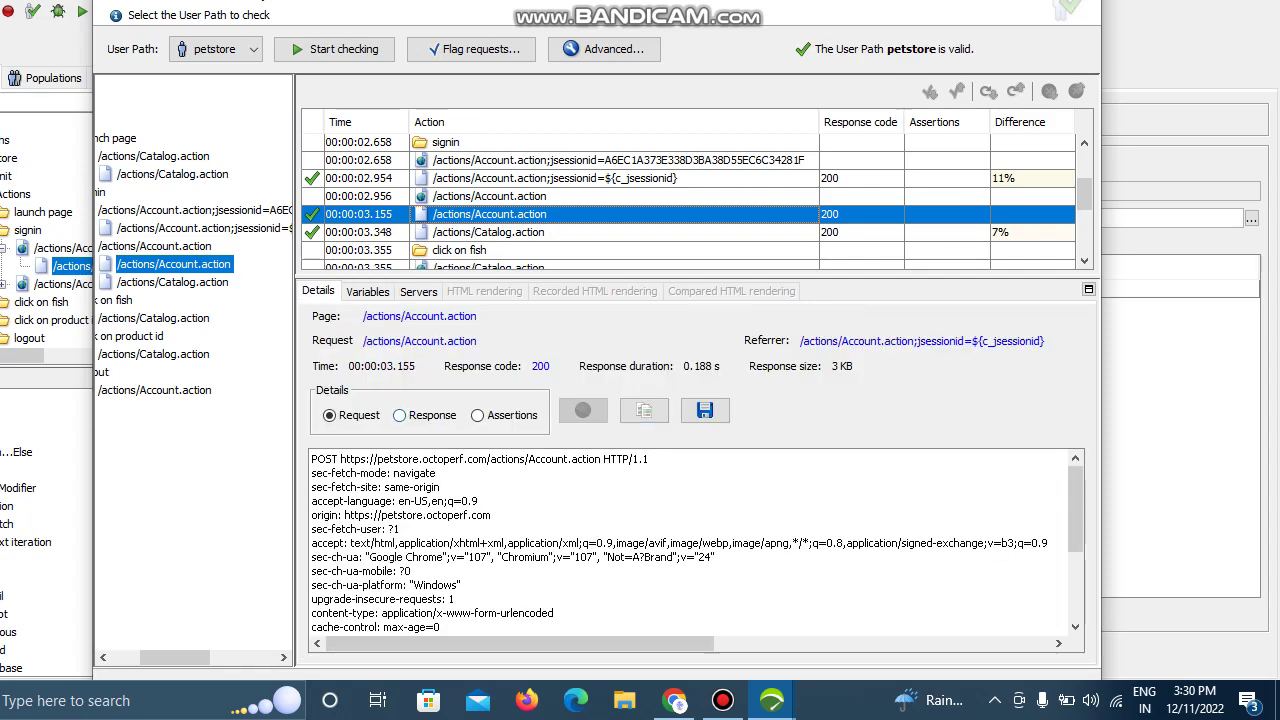
left_click(399, 415)
left_click(644, 410)
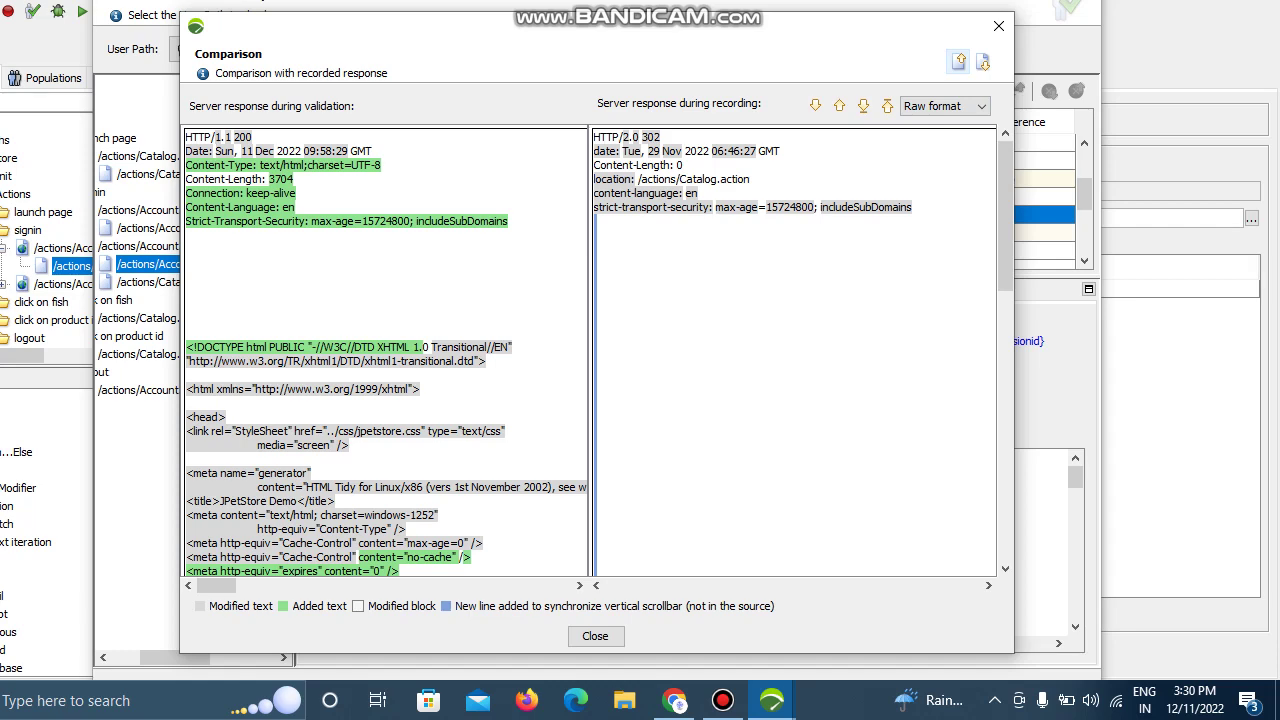
left_click(998, 26)
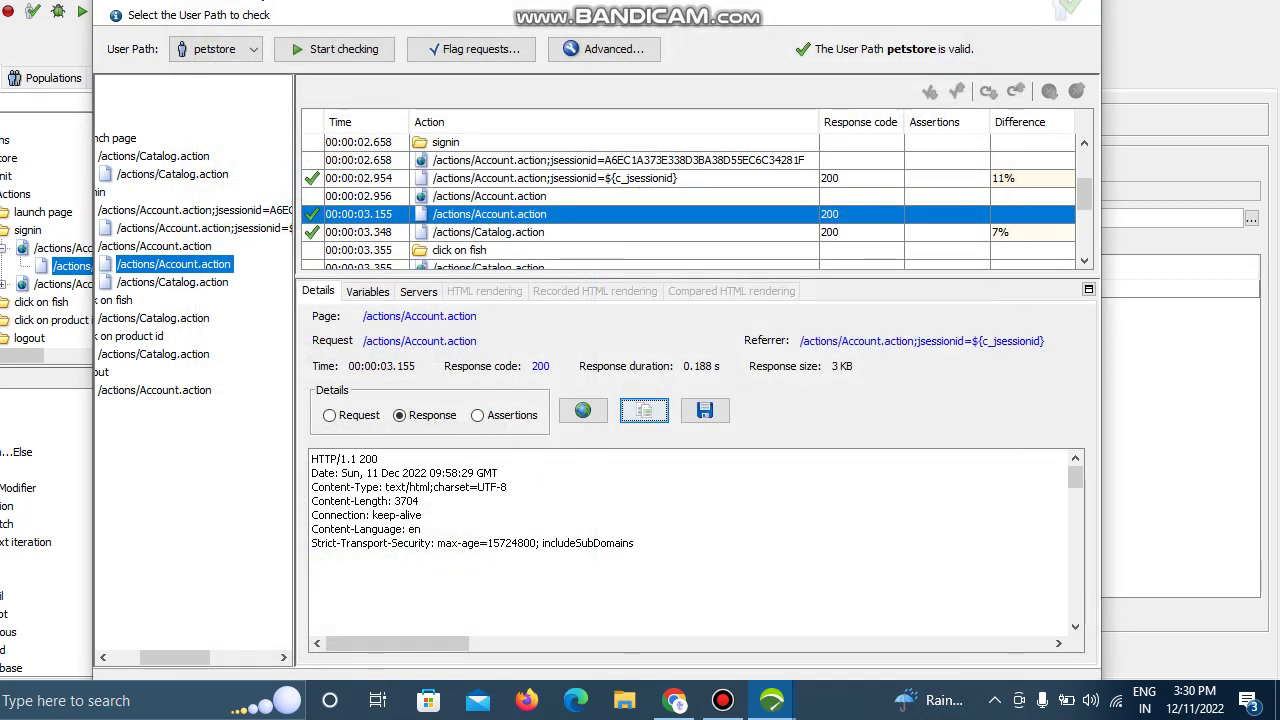
- Compare the parameters and cookies of the signin /actions/Account.action validation request with the recorded request, examining the JSESSIONID cookie
left_click(329, 415)
left_click(644, 410)
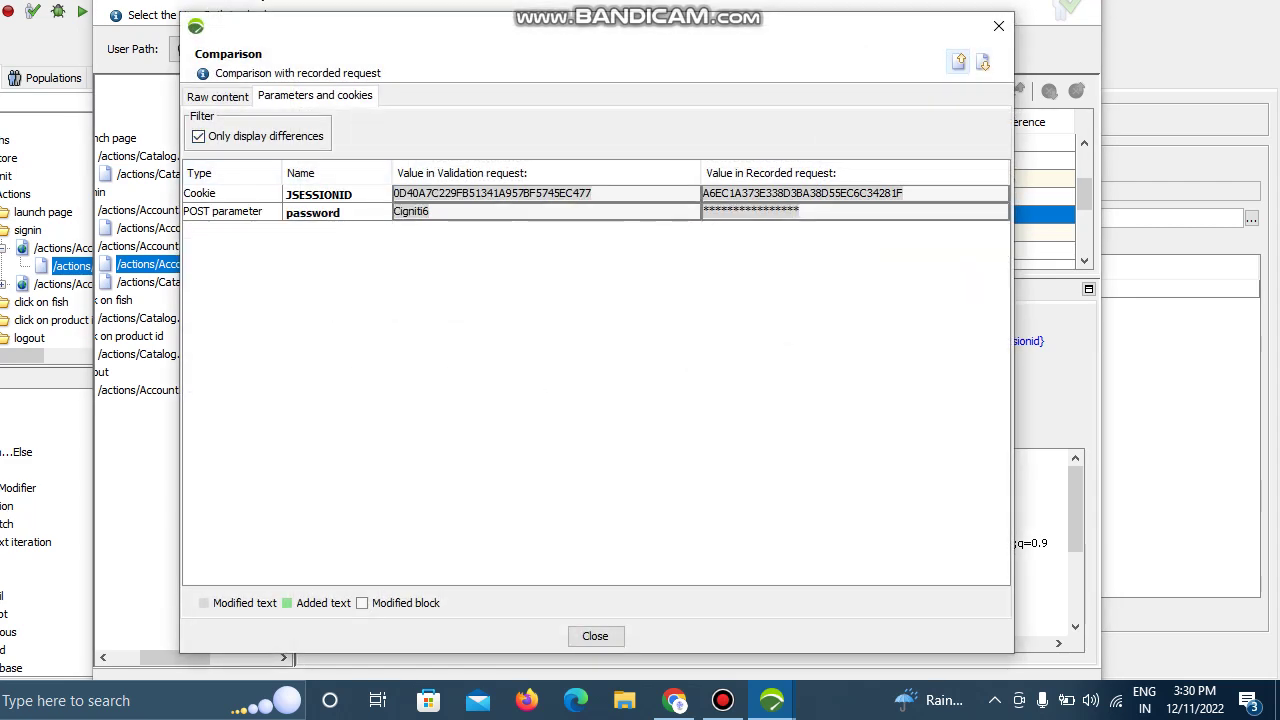
left_click(545, 193)
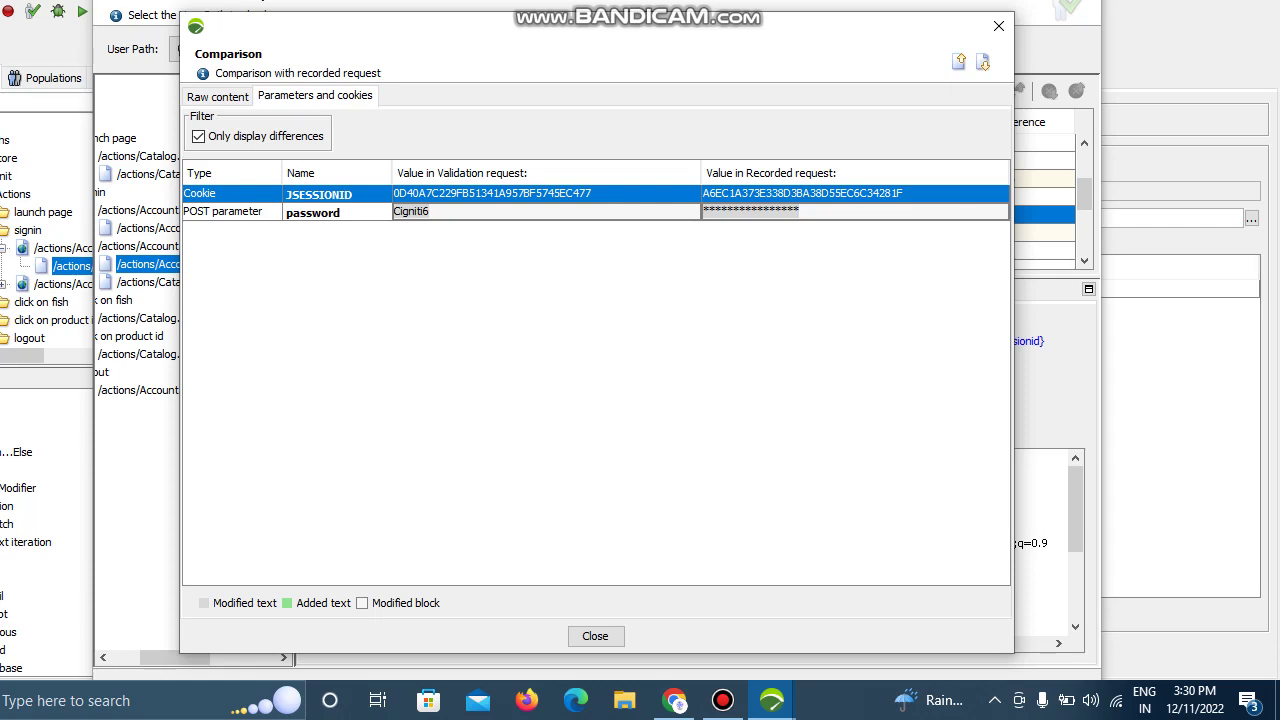
left_click(998, 26)
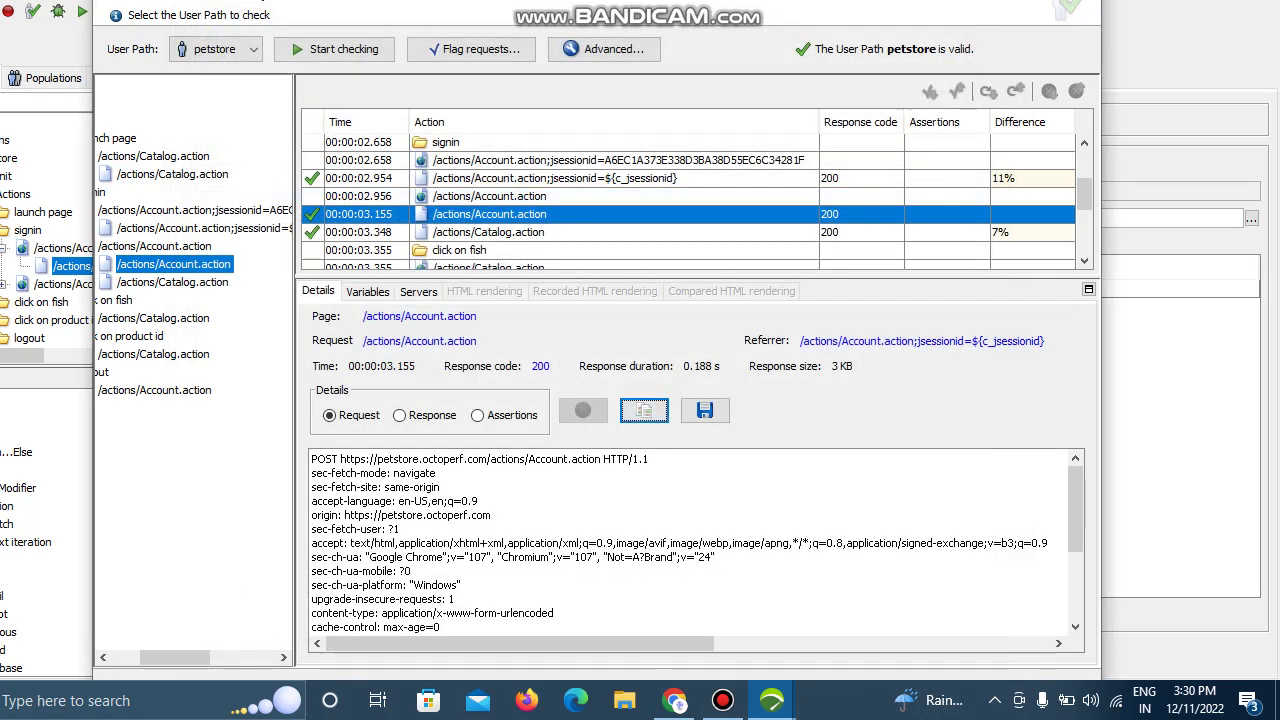
- Expand the /actions/Catalog.action page under click on product id and view its request details
left_click_drag(175, 657, 144, 657)
left_click(229, 354)
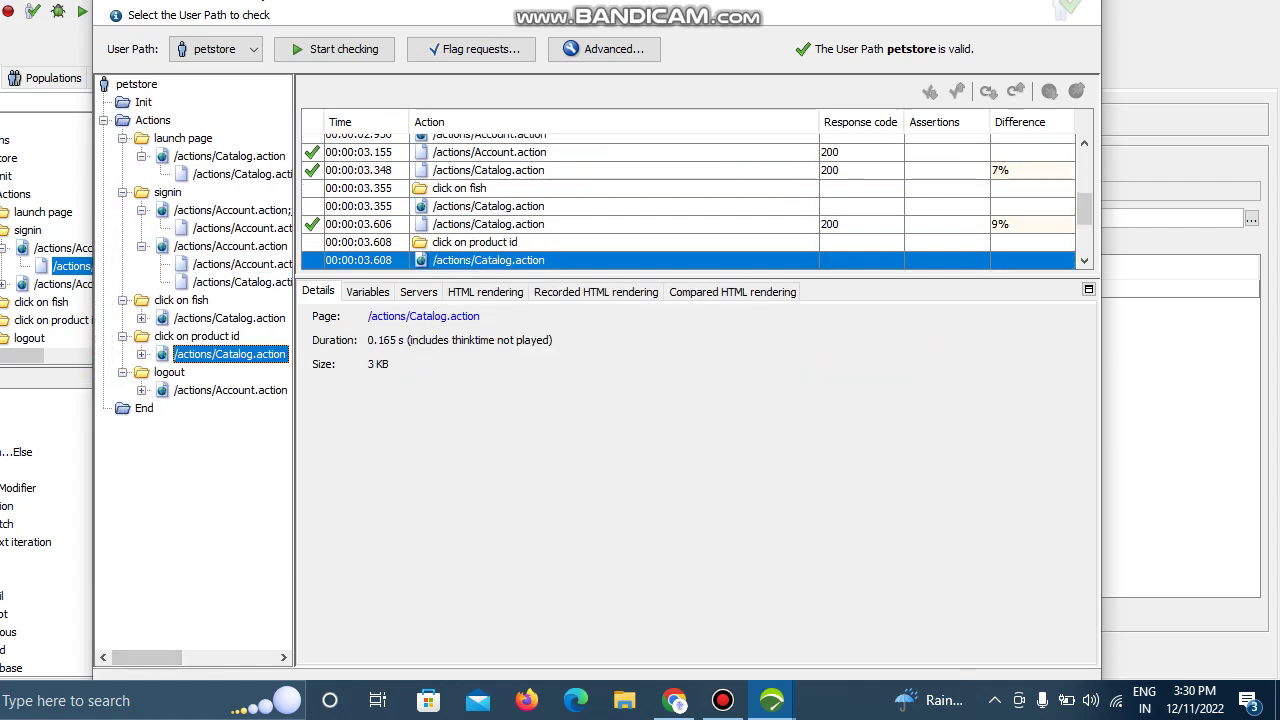
left_click(142, 354)
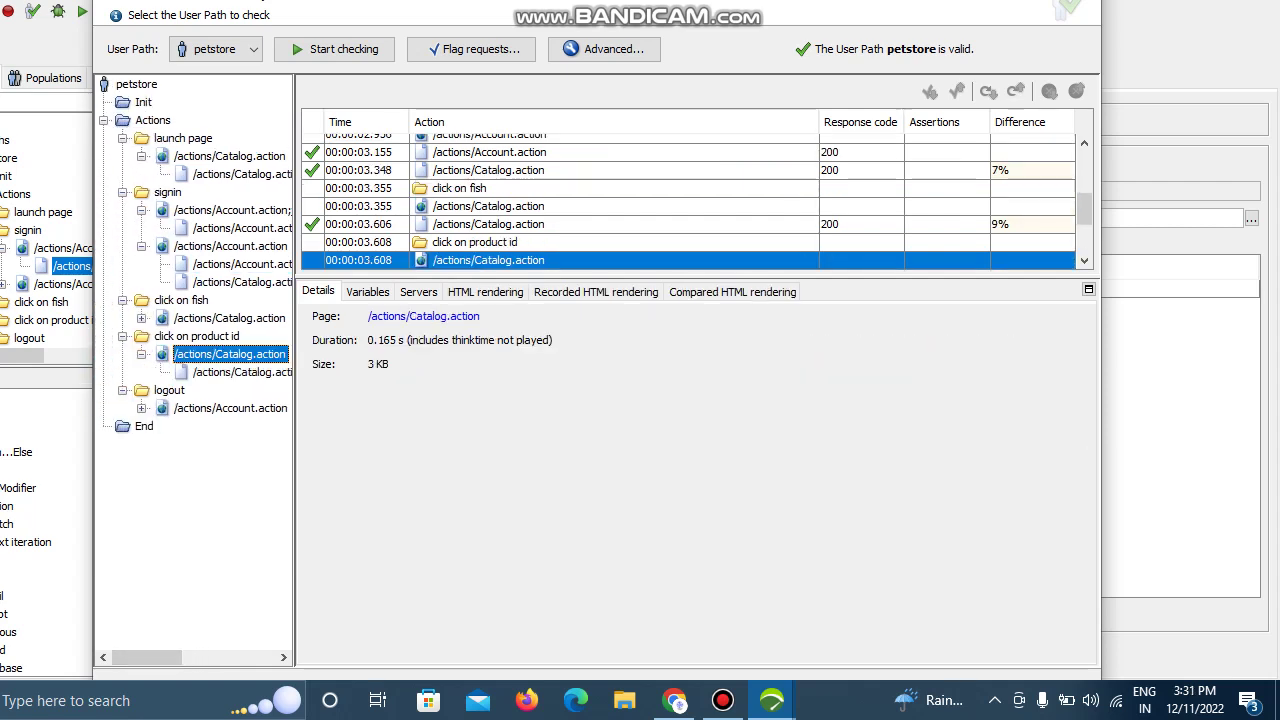
key("Down")
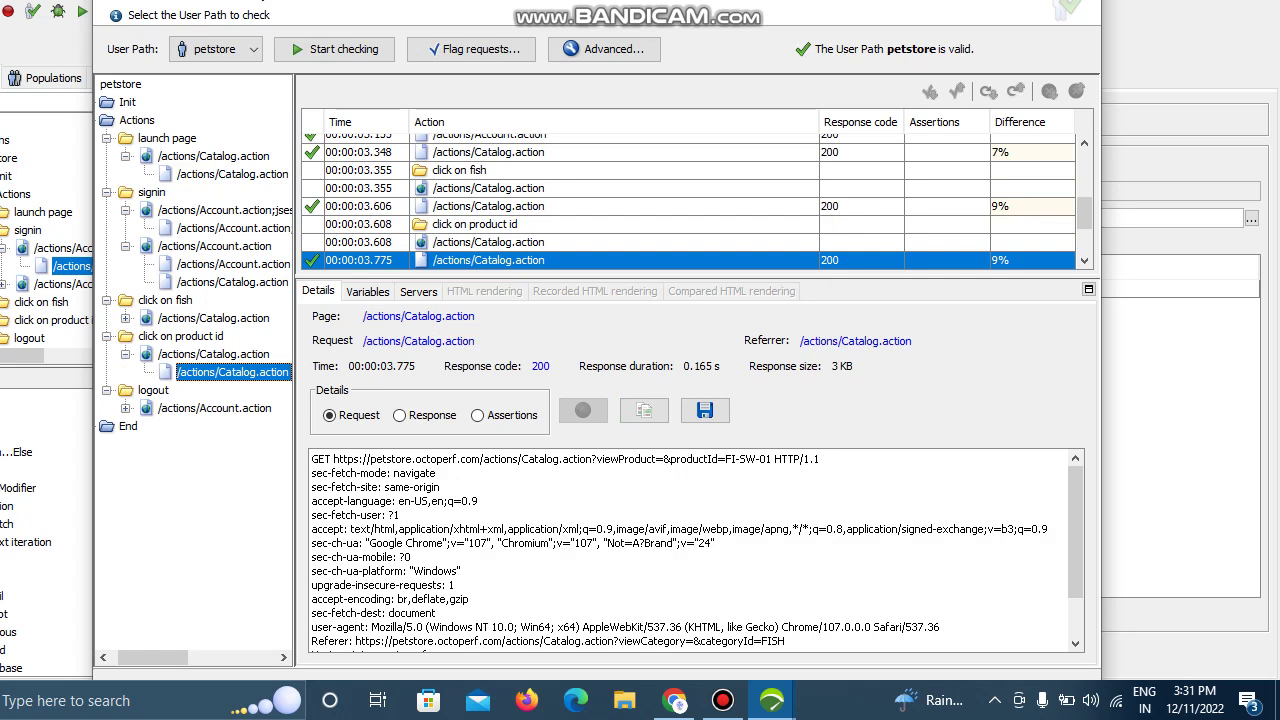
- View the request details of logout's /actions/Account.action and of the launch page's /actions/Catalog.action
left_click(126, 408)
left_click(232, 426)
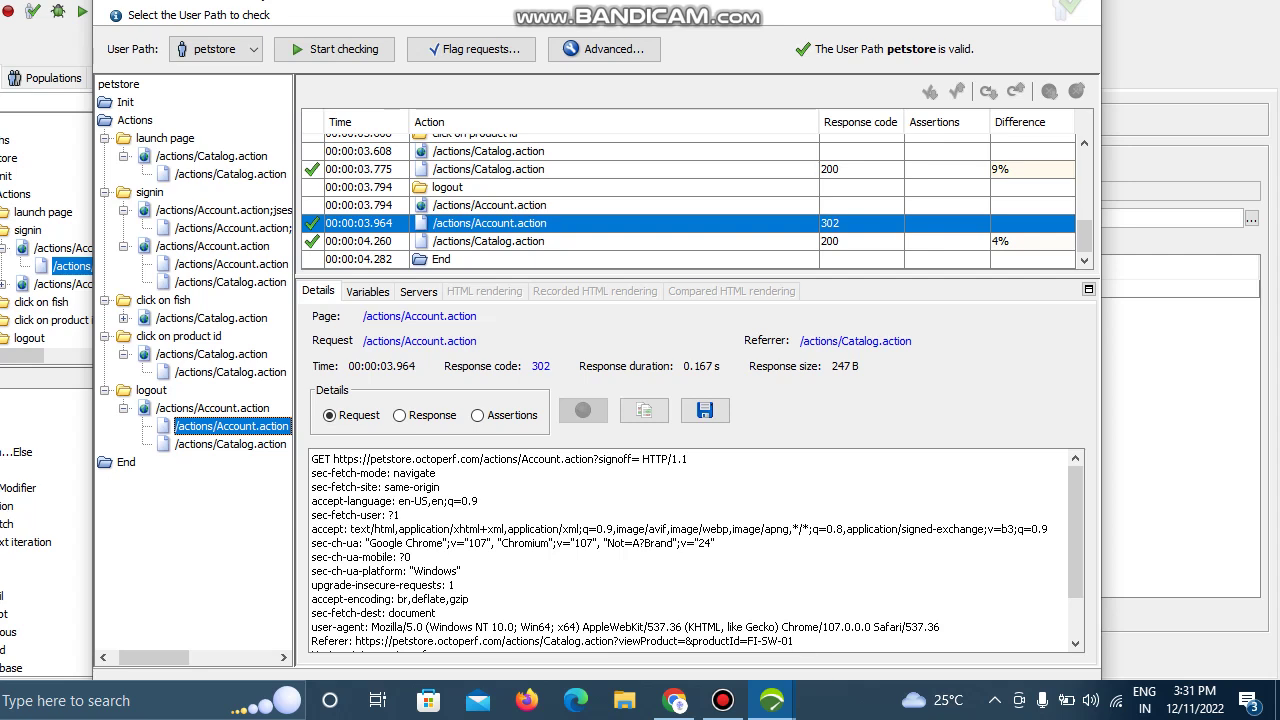
left_click(230, 174)
scroll(688, 200, "down", 5)
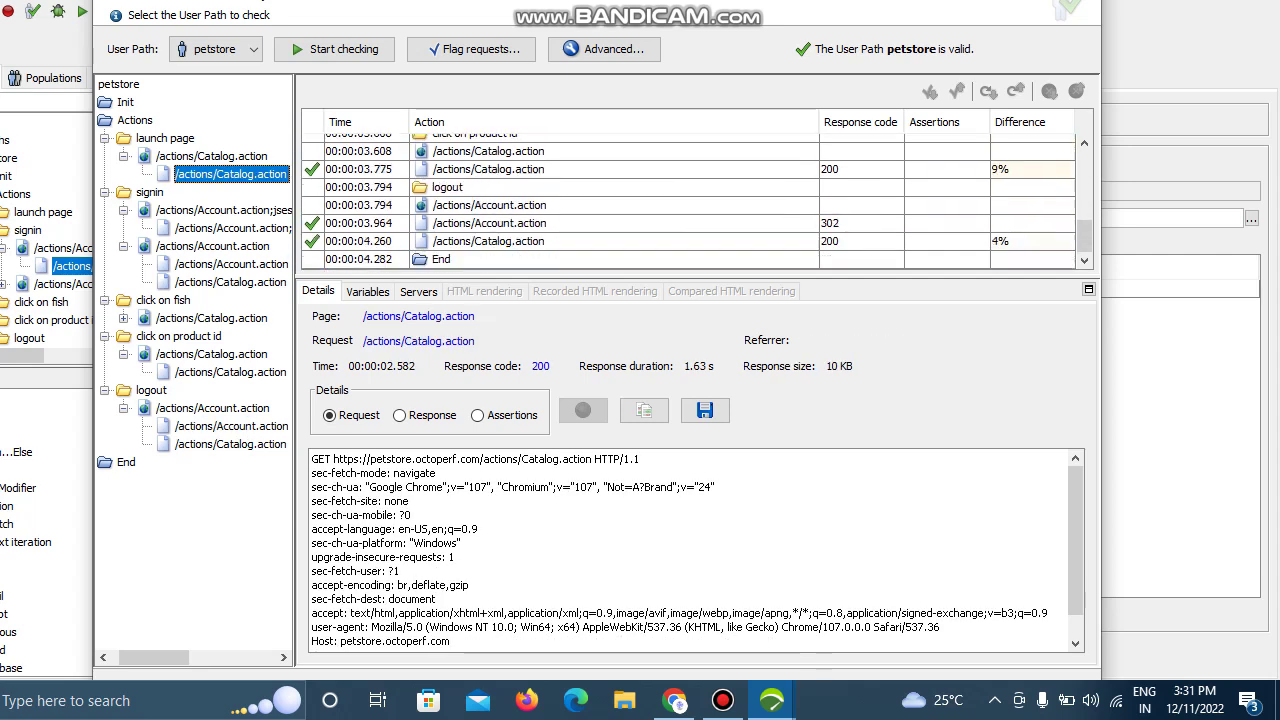
- Compare the validation response of the logout request /actions/Account.action with the recorded response
left_click(489, 223)
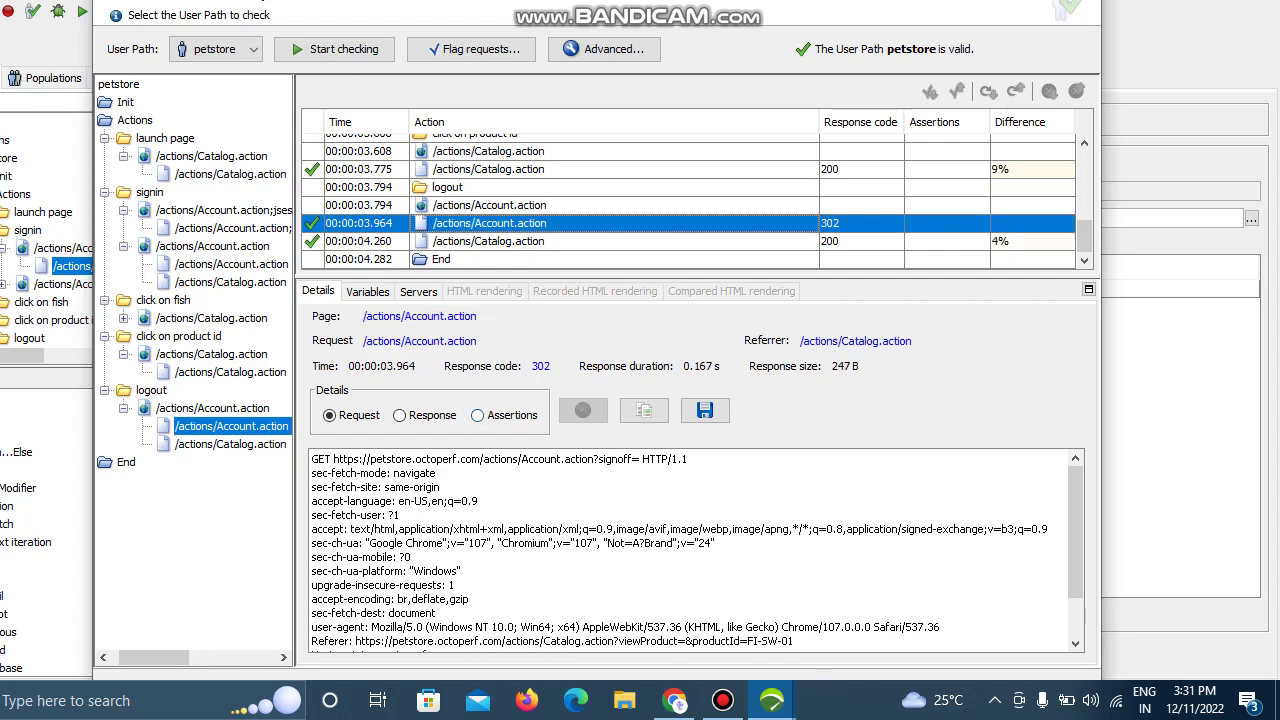
left_click(399, 415)
left_click(644, 410)
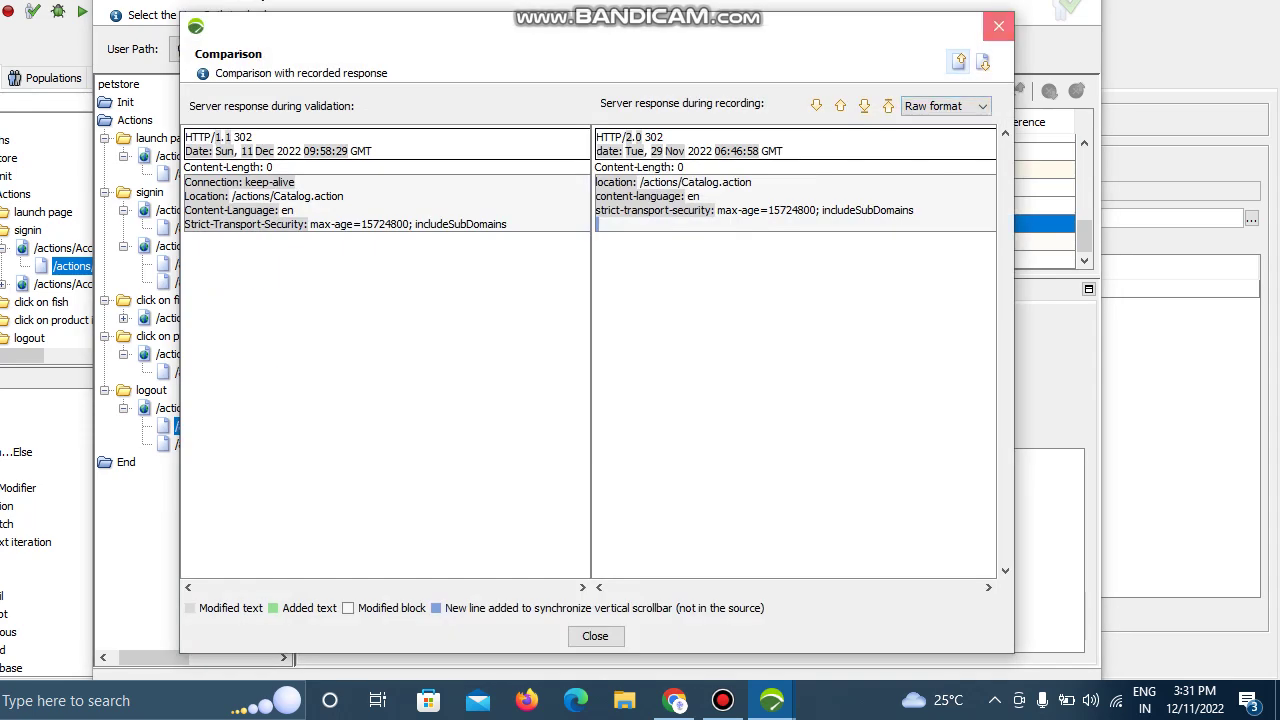
left_click(998, 25)
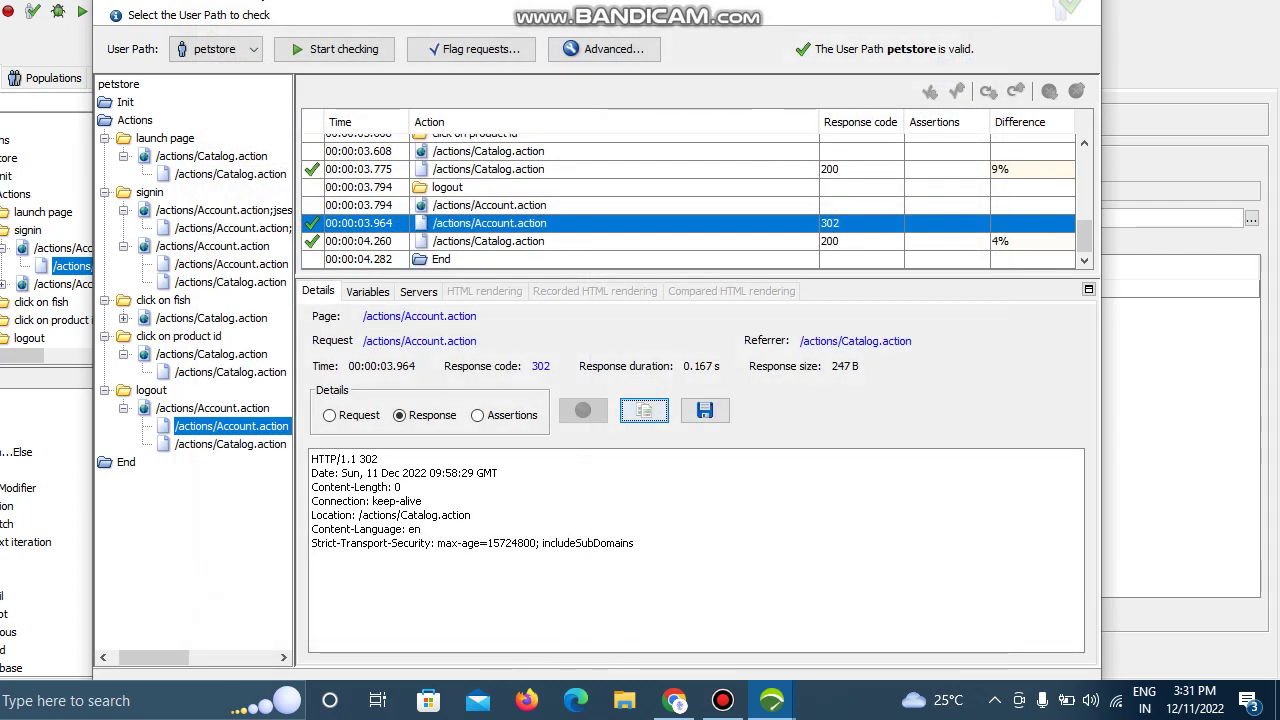
- Turn the calculation of the responses difference rate off and back on in the advanced validation parameters
left_click(604, 49)
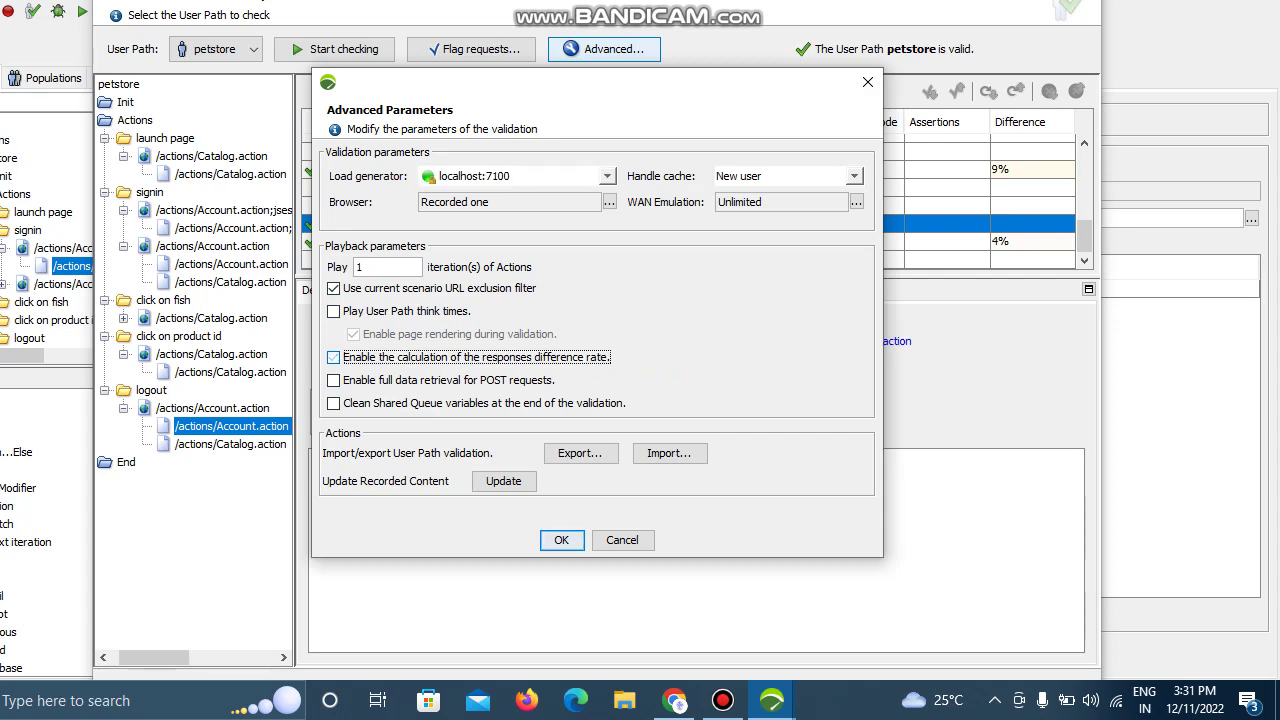
left_click(333, 357)
left_click(561, 540)
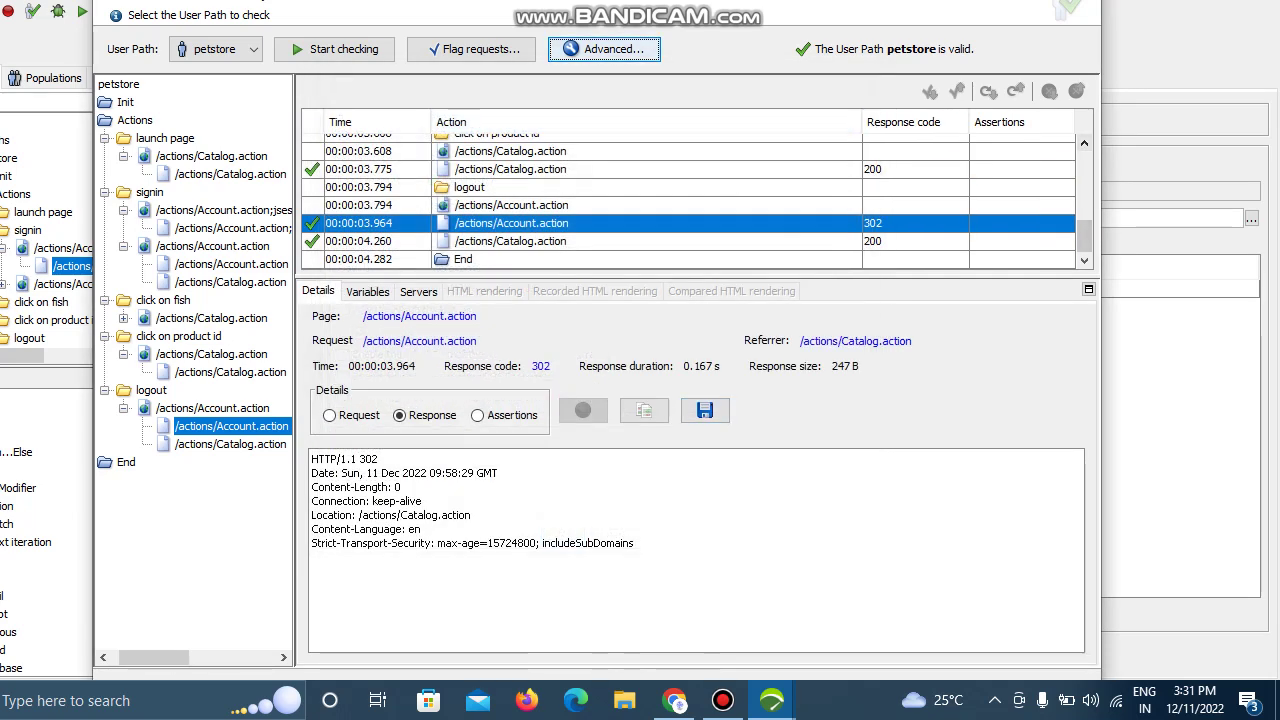
left_click(604, 49)
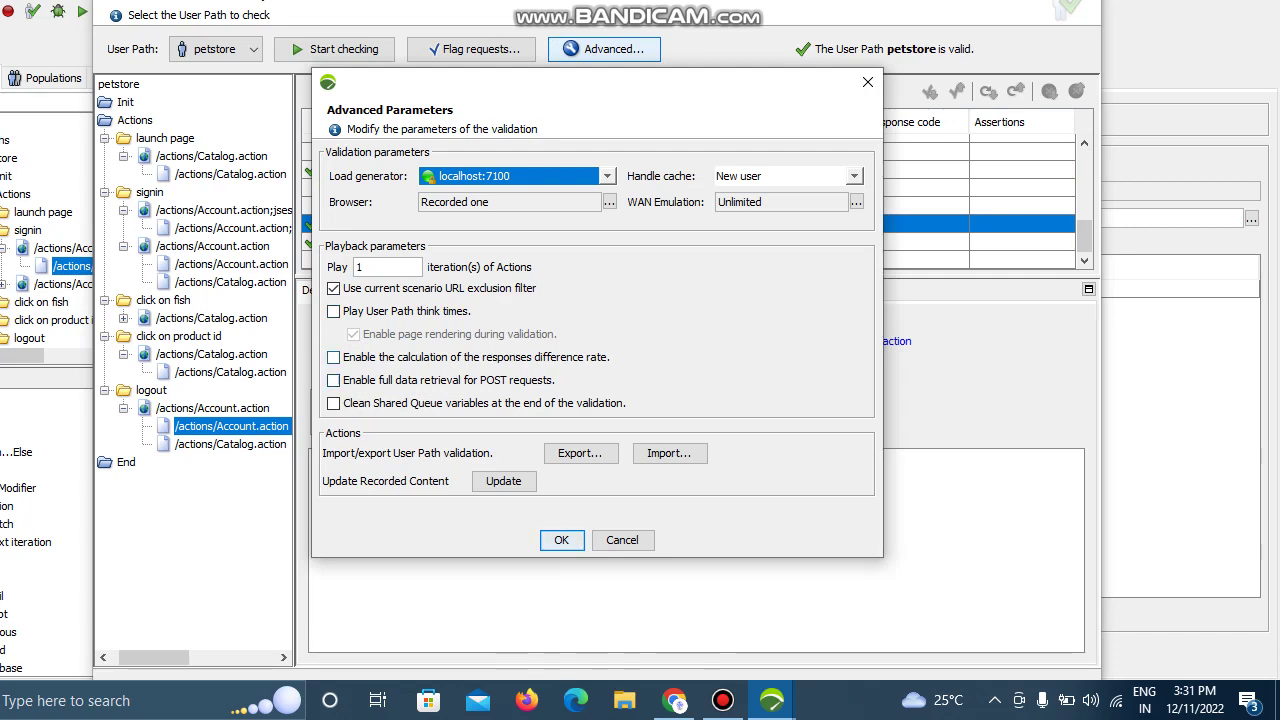
left_click(333, 357)
left_click(561, 540)
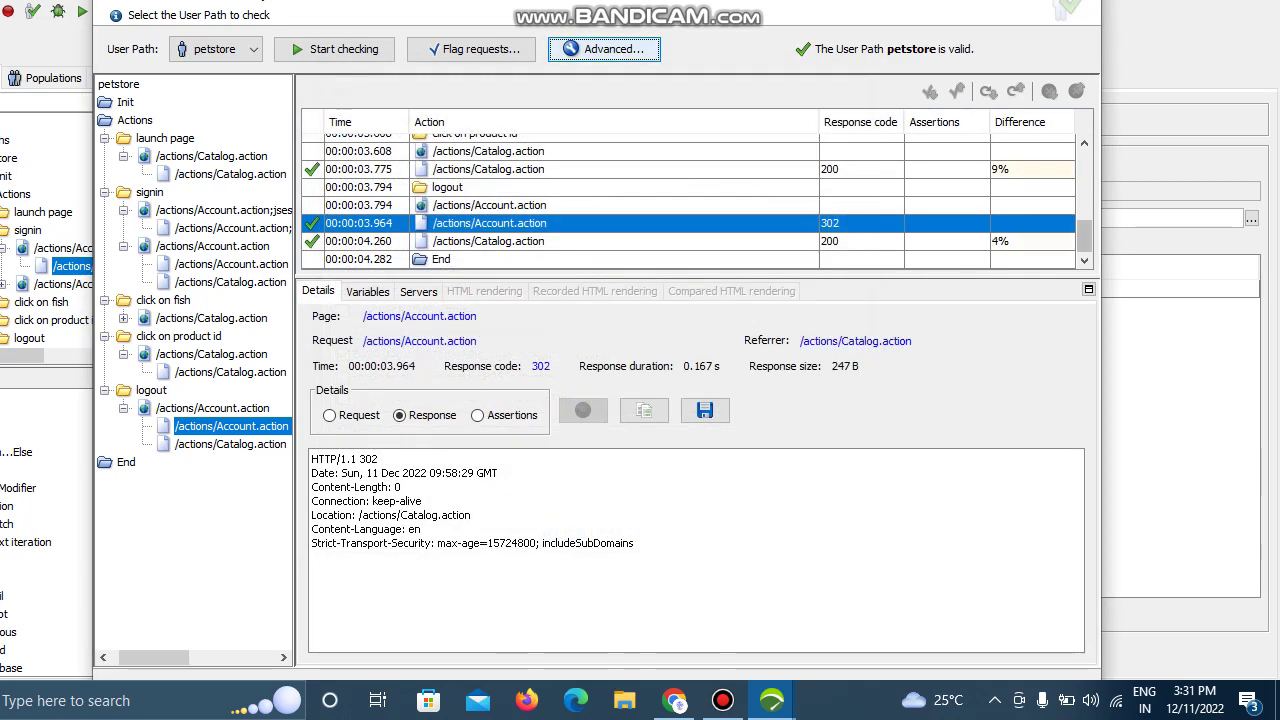
- Inspect the c_jsessionid variable used during validation by the first signin page, and close the Check User Path window
scroll(696, 200, "up", 4)
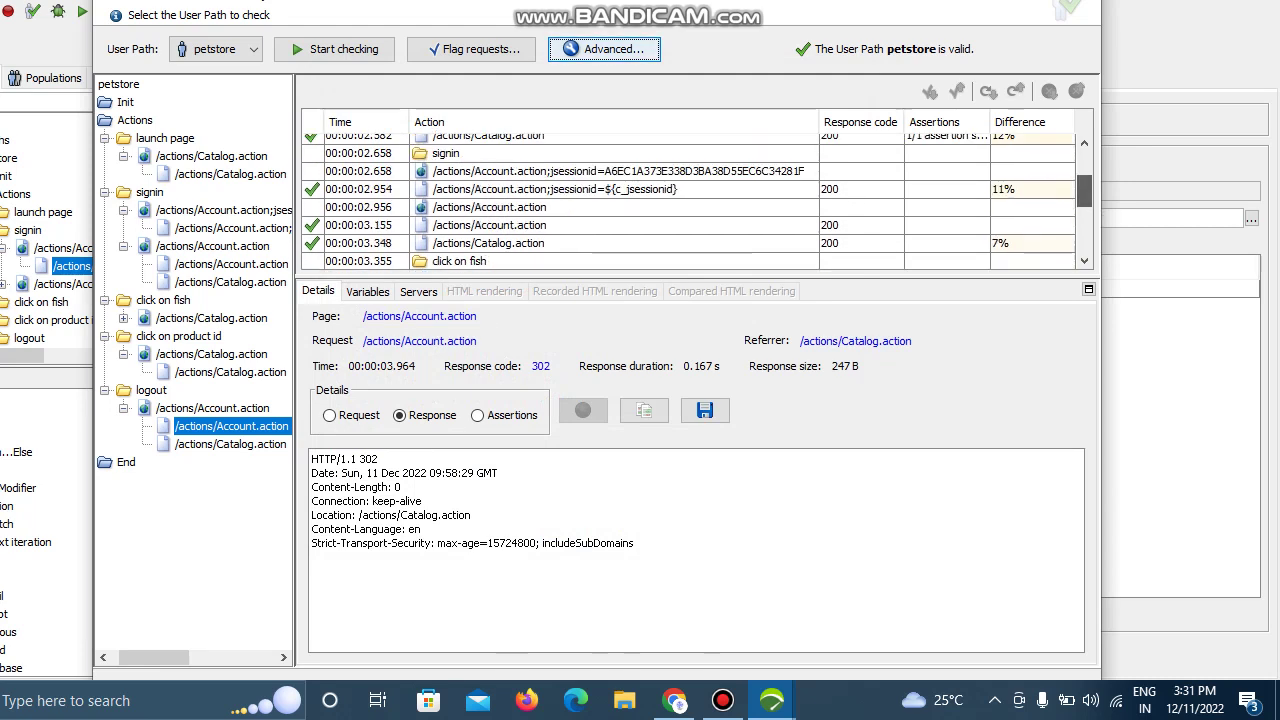
scroll(696, 200, "up", 1)
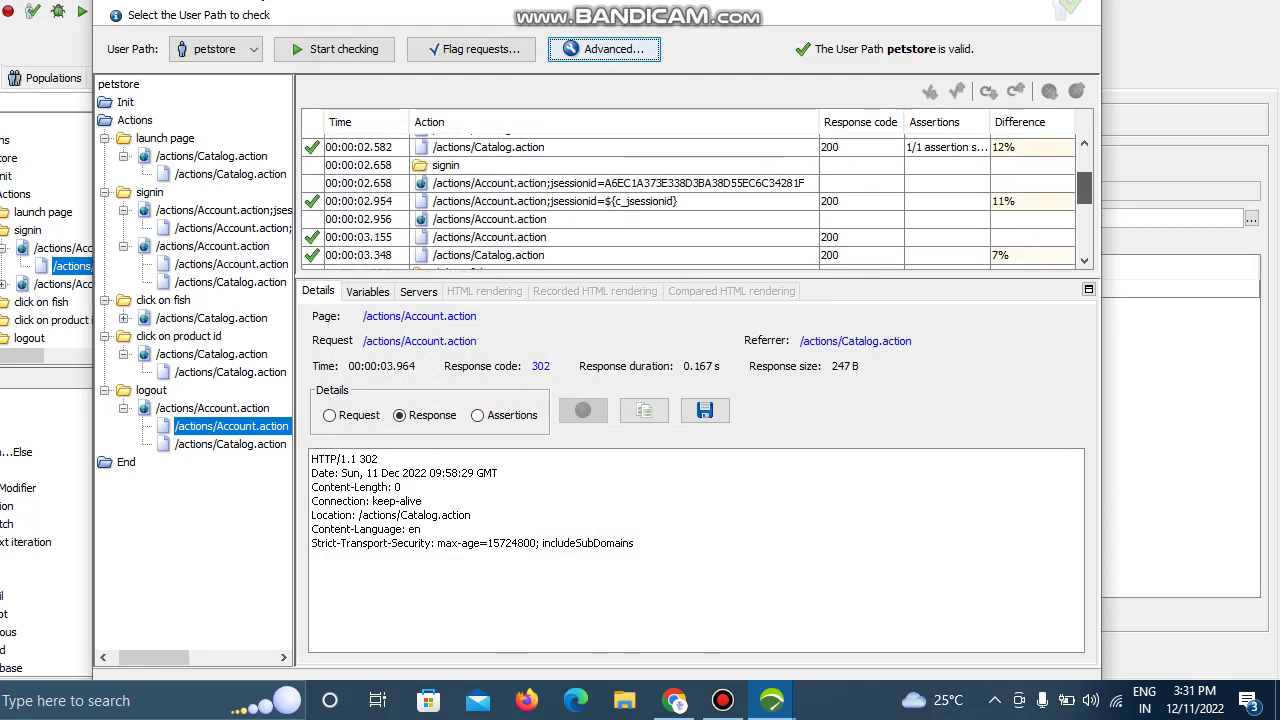
left_click_drag(1084, 188, 1084, 190)
left_click(613, 179)
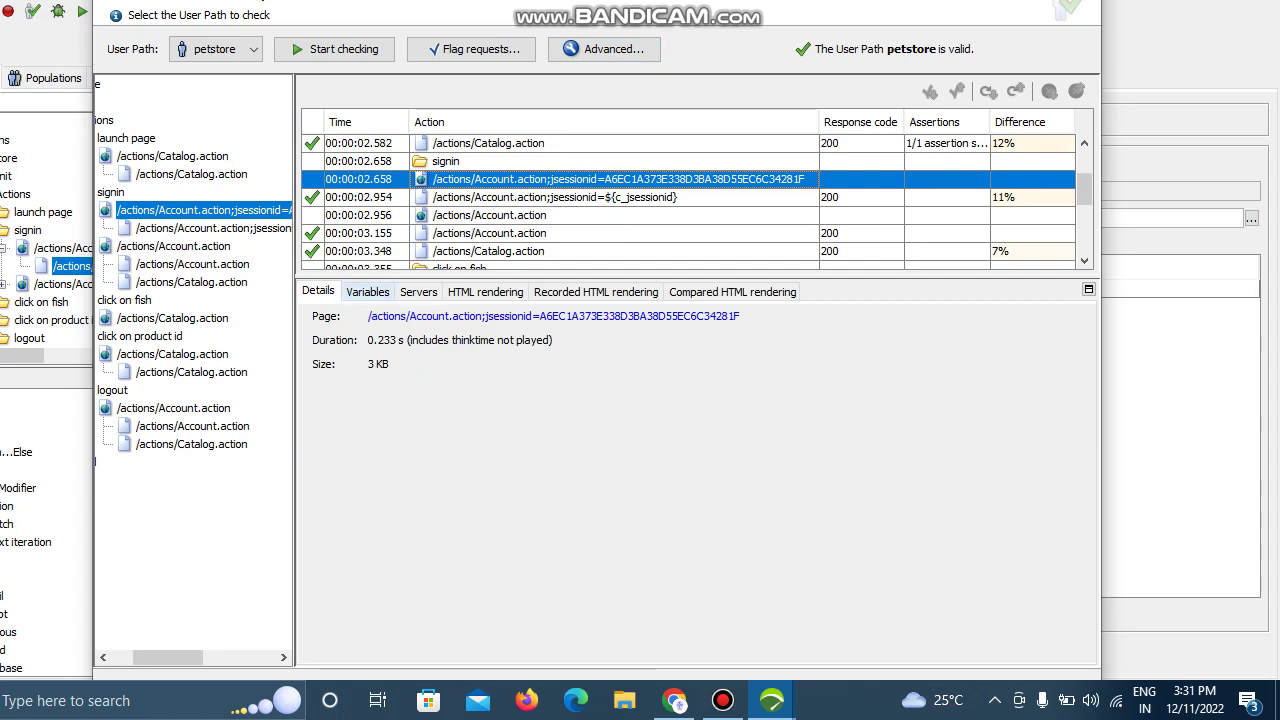
left_click(367, 291)
left_click(584, 357)
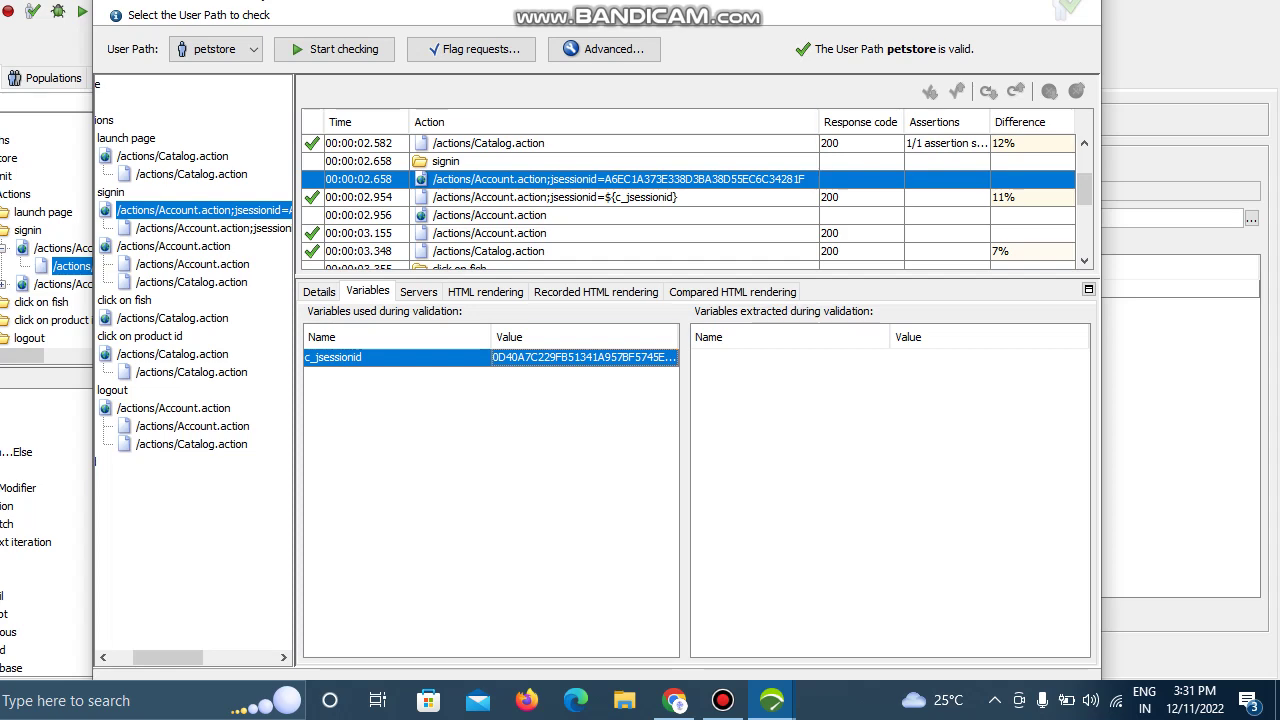
key("Escape")
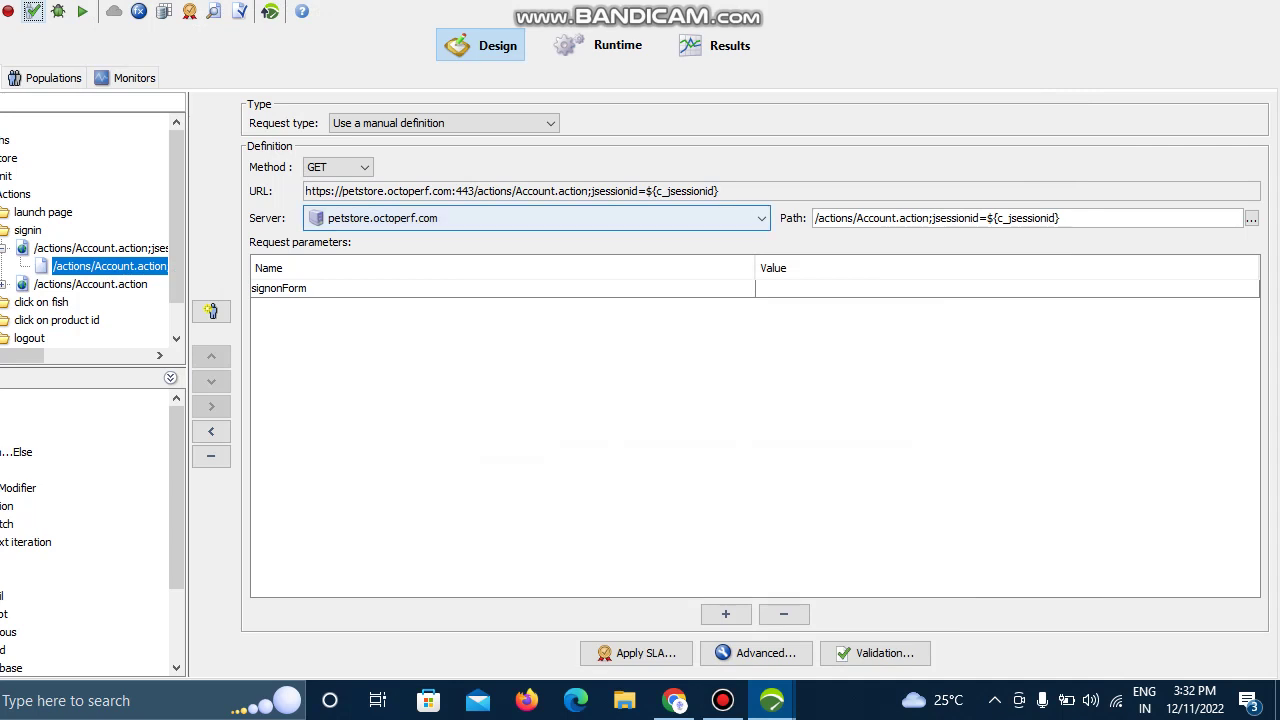